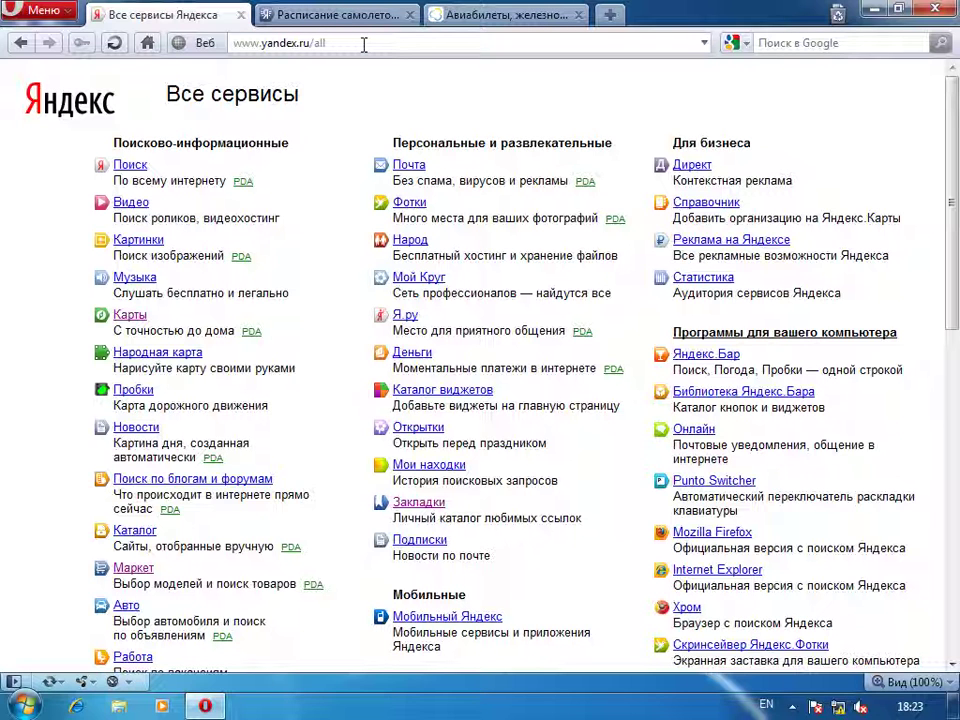
- From the Yandex All Services page, switch to the open 'Расписание самолетов' tab
click(364, 44)
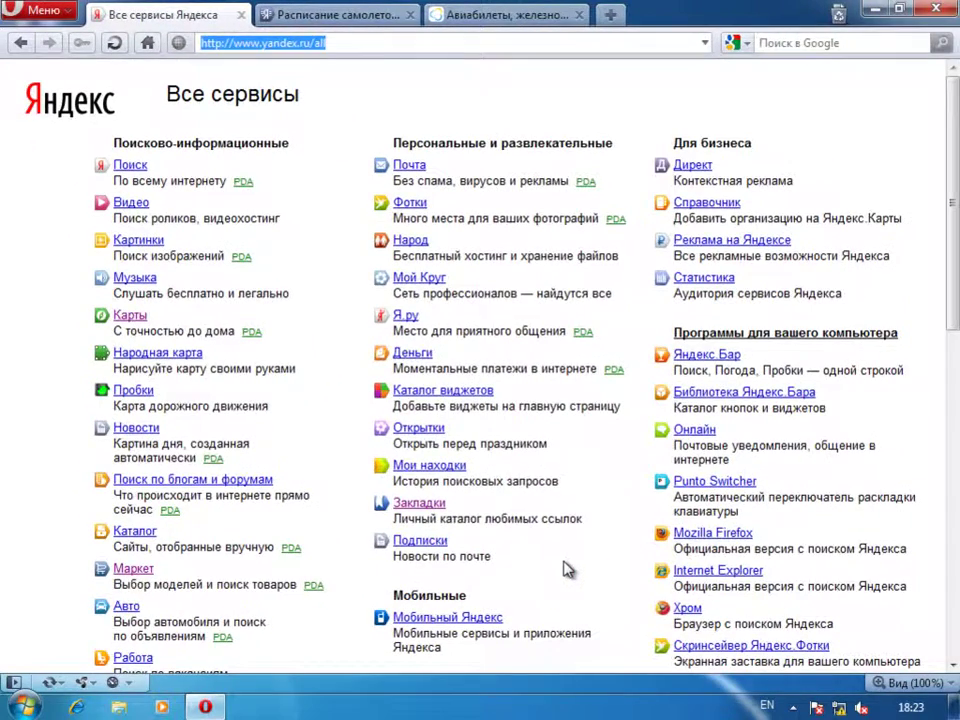
scroll(567, 569, down, 5)
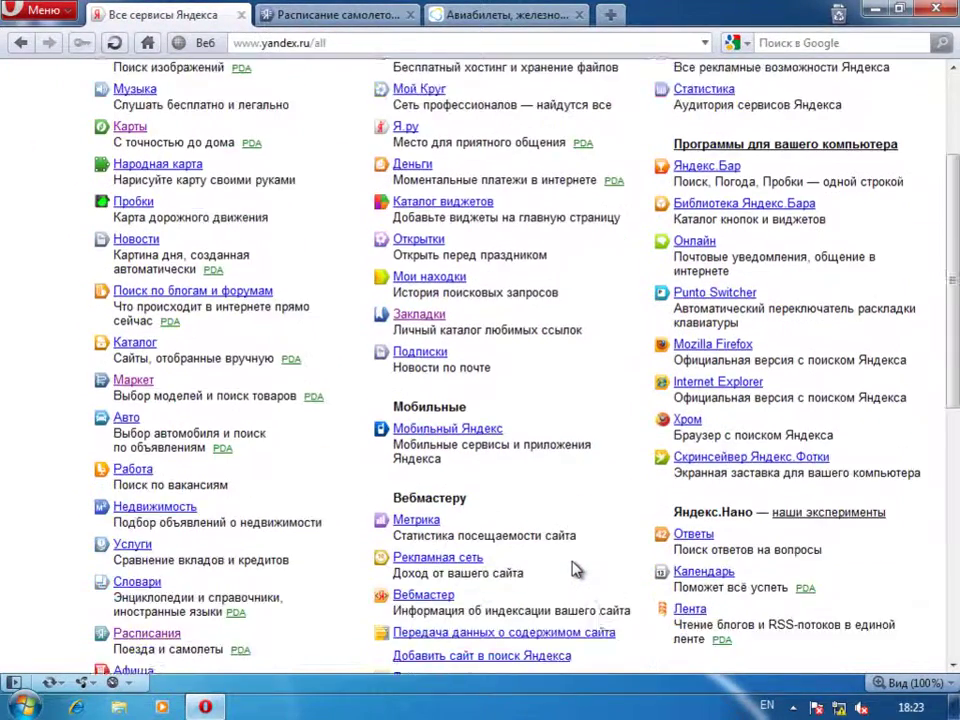
scroll(540, 630, down, 2)
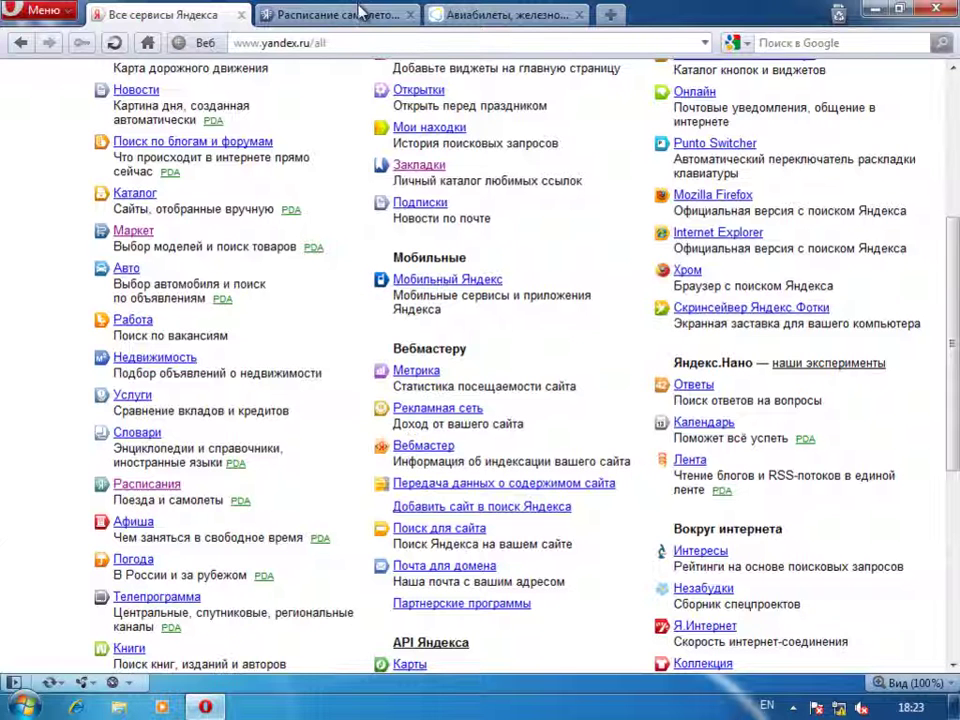
click(272, 14)
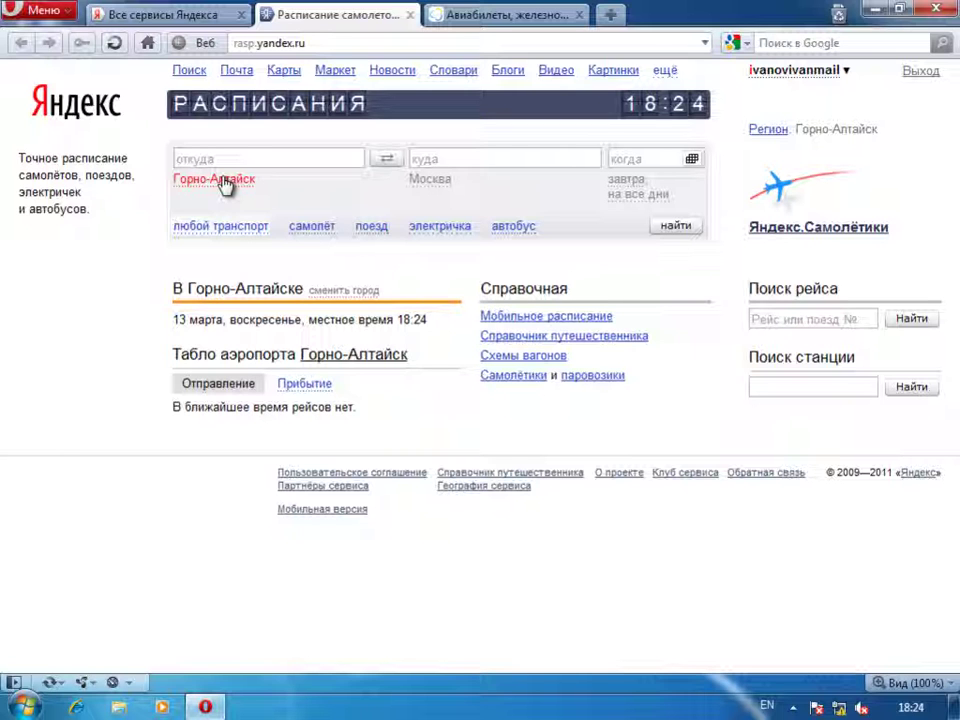
- Fill the schedule search with Новосибирск to Москва on 15 March, planes only
click(222, 182)
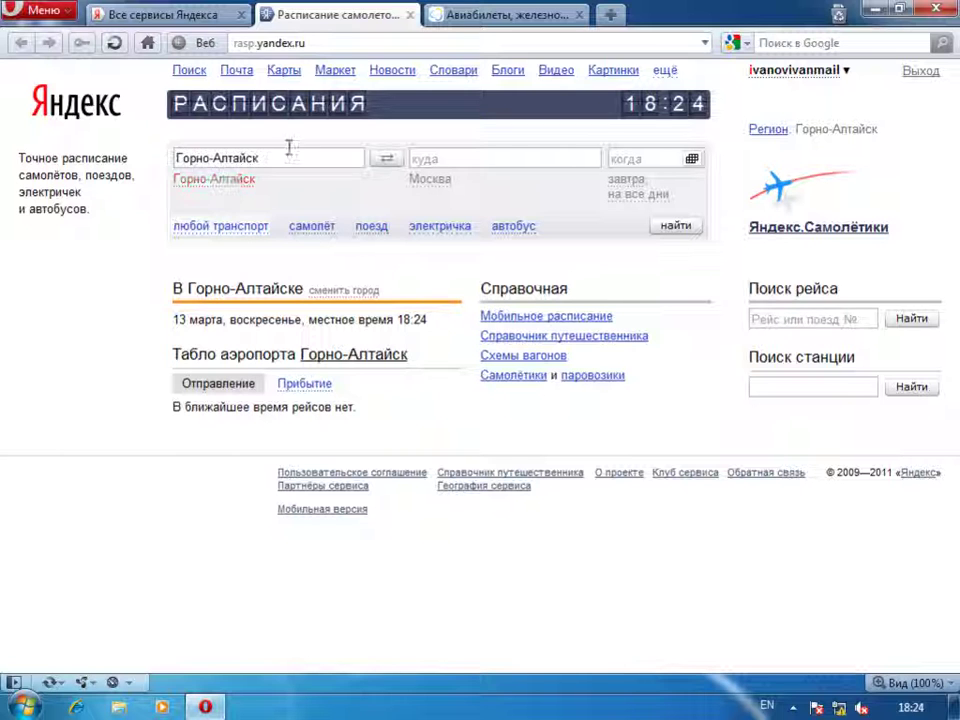
click(430, 179)
click(692, 162)
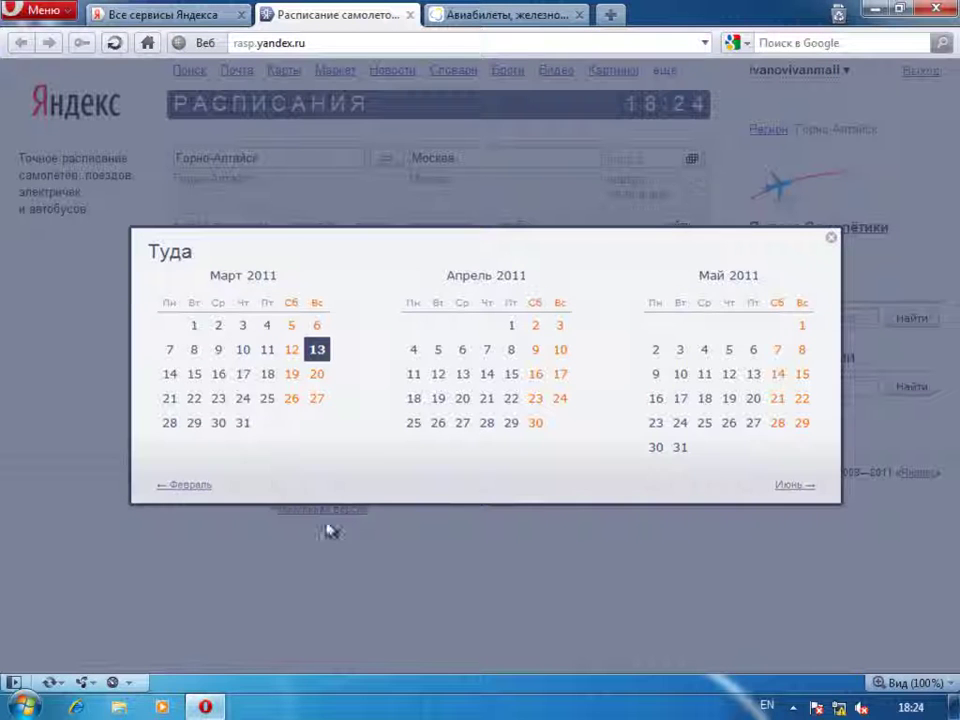
click(195, 375)
text(Новосибирск)
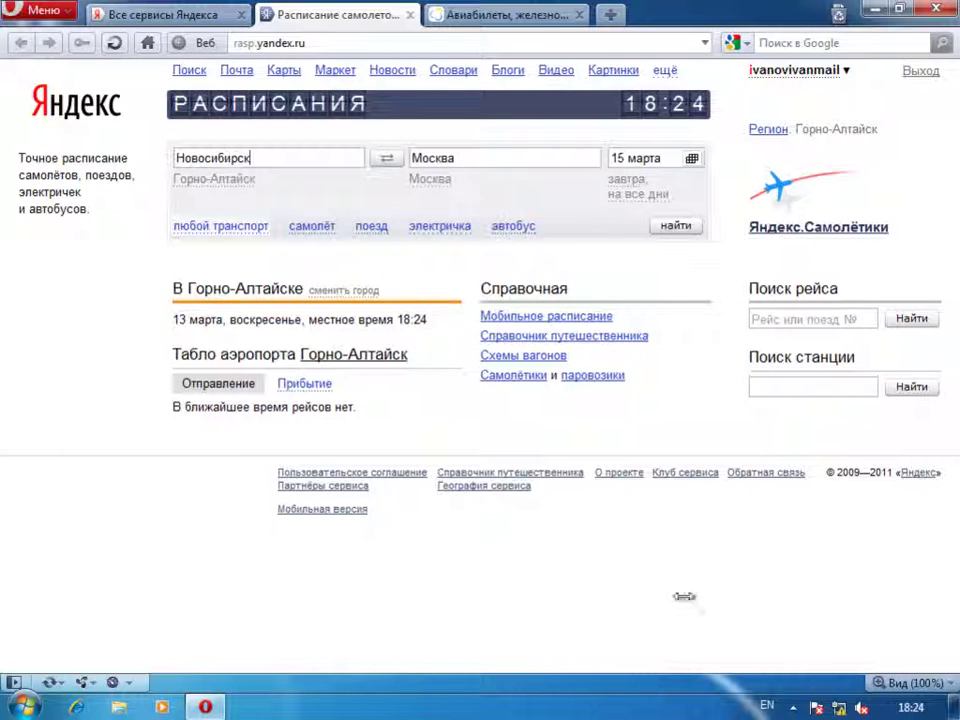
click(311, 226)
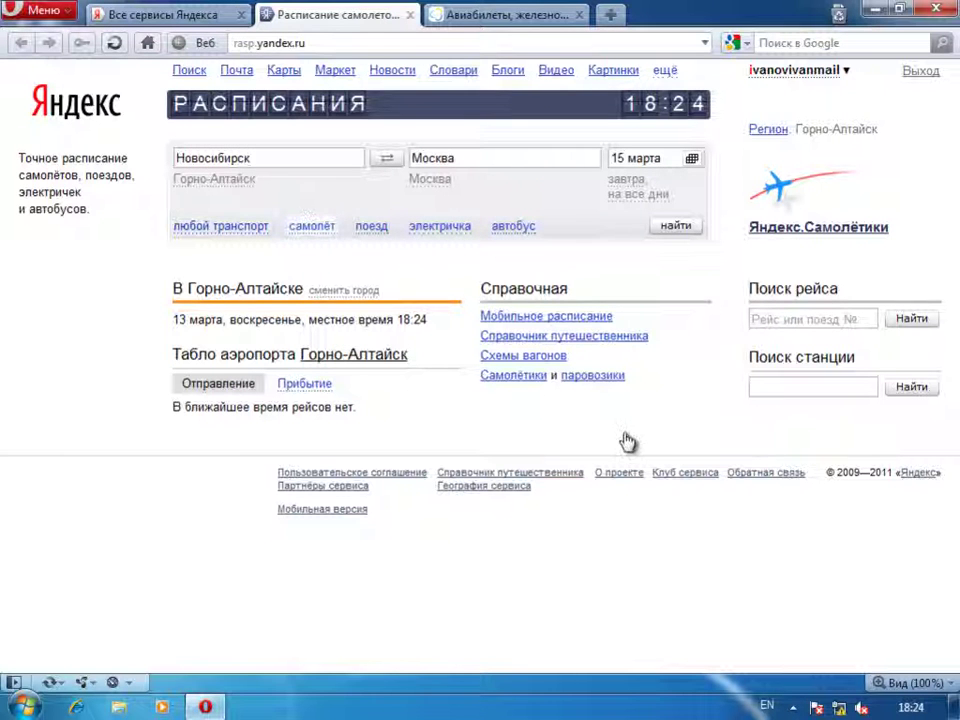
- Run the search and browse the 15 March Новосибирск–Москва flight results
click(677, 227)
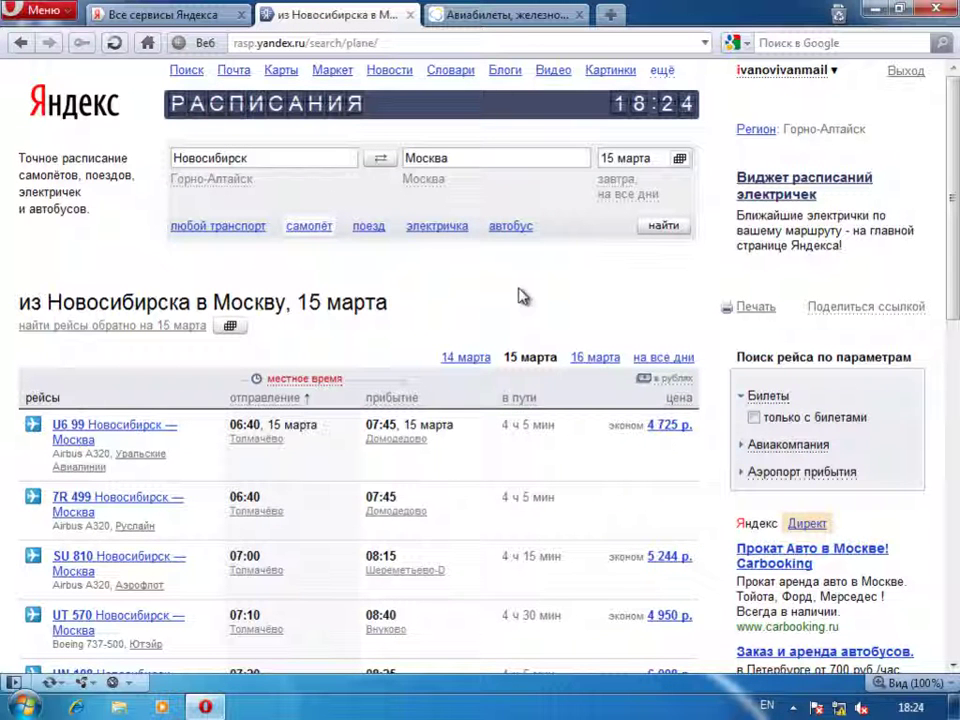
scroll(568, 390, down, 1)
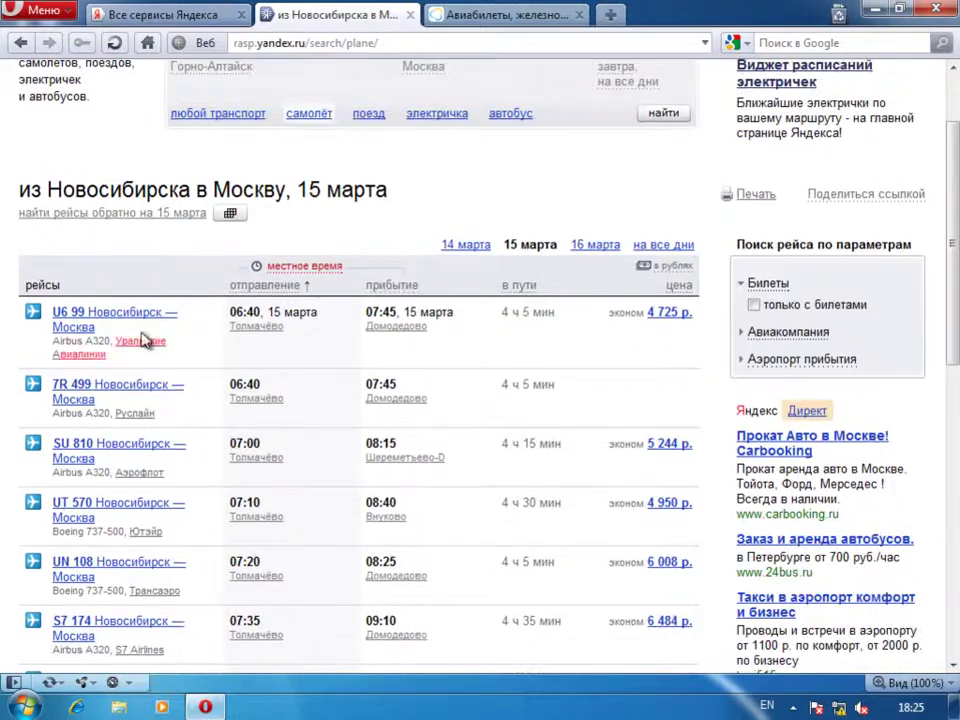
scroll(155, 336, down, 1)
scroll(165, 350, down, 3)
scroll(175, 370, down, 3)
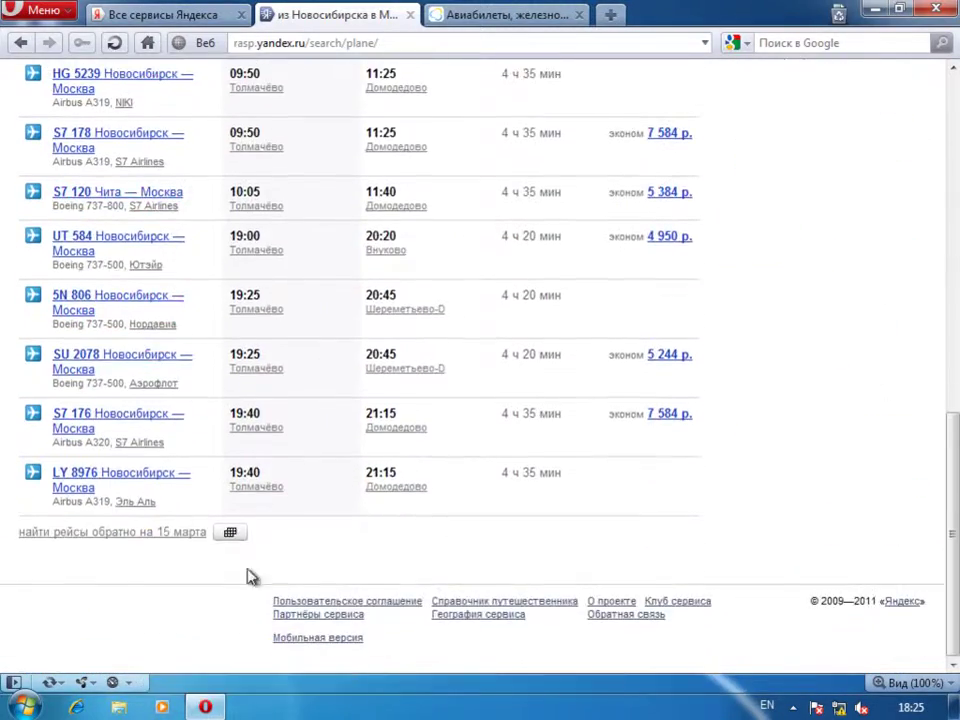
scroll(251, 574, up, 5)
scroll(440, 600, up, 2)
scroll(440, 600, up, 3)
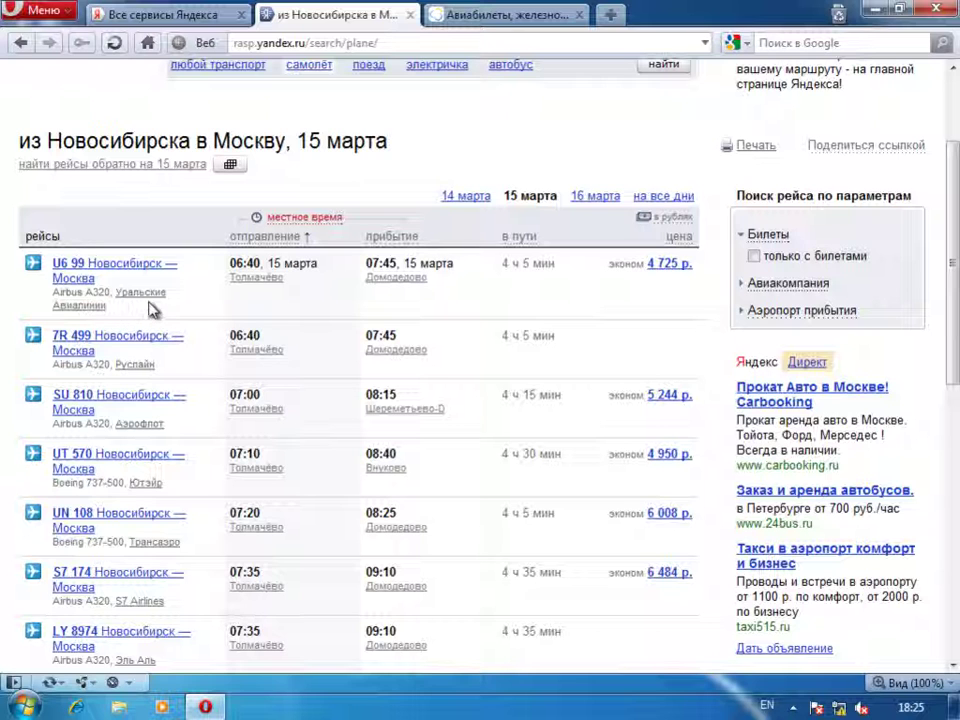
- Find and open the details of flight S7 176 Новосибирск — Москва
scroll(187, 318, down, 3)
scroll(187, 320, down, 3)
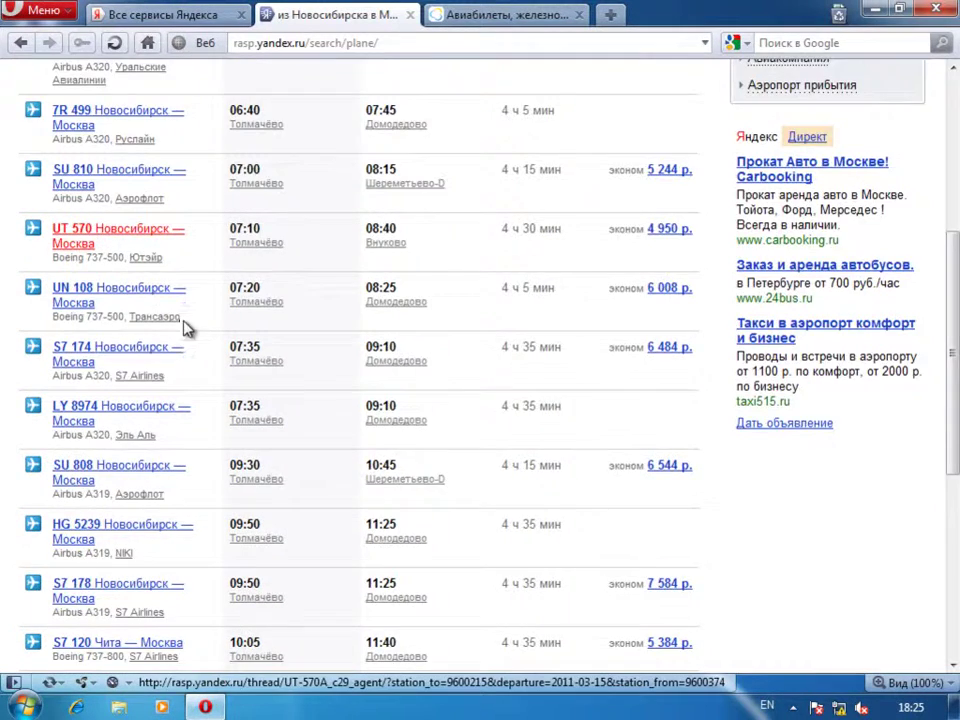
scroll(186, 326, down, 6)
scroll(186, 332, down, 5)
scroll(189, 400, up, 8)
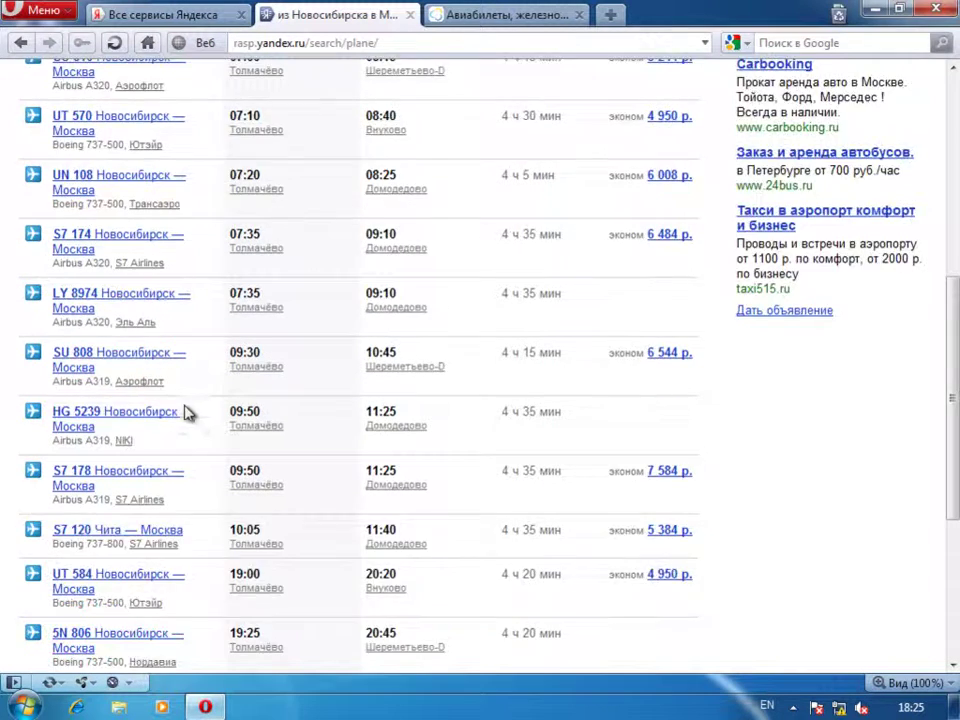
scroll(205, 420, up, 8)
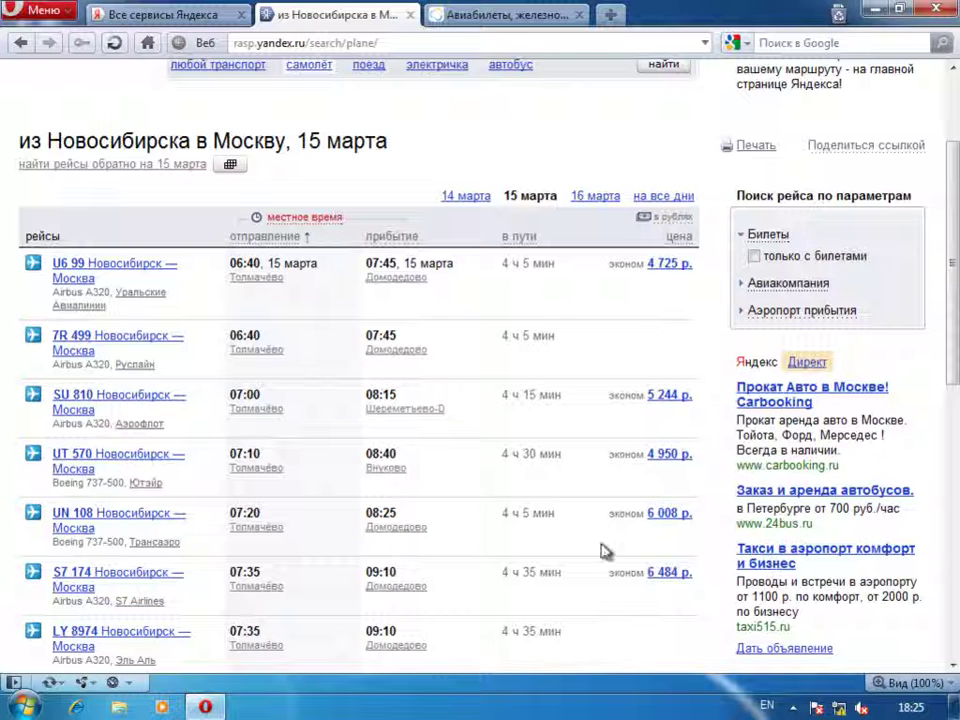
scroll(604, 510, down, 3)
scroll(596, 390, down, 6)
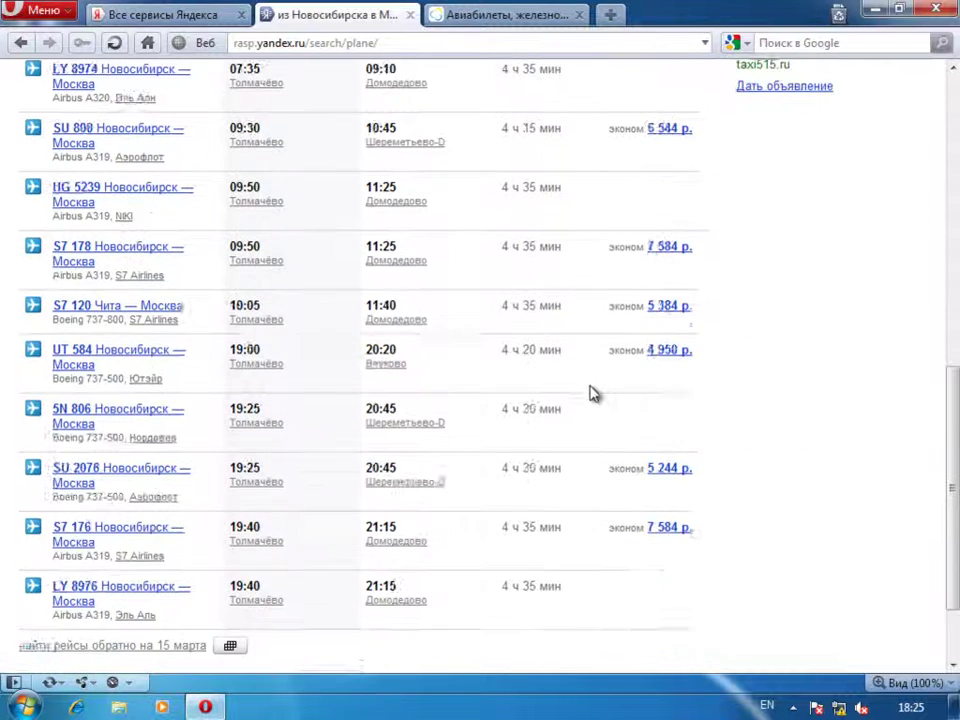
scroll(590, 393, down, 2)
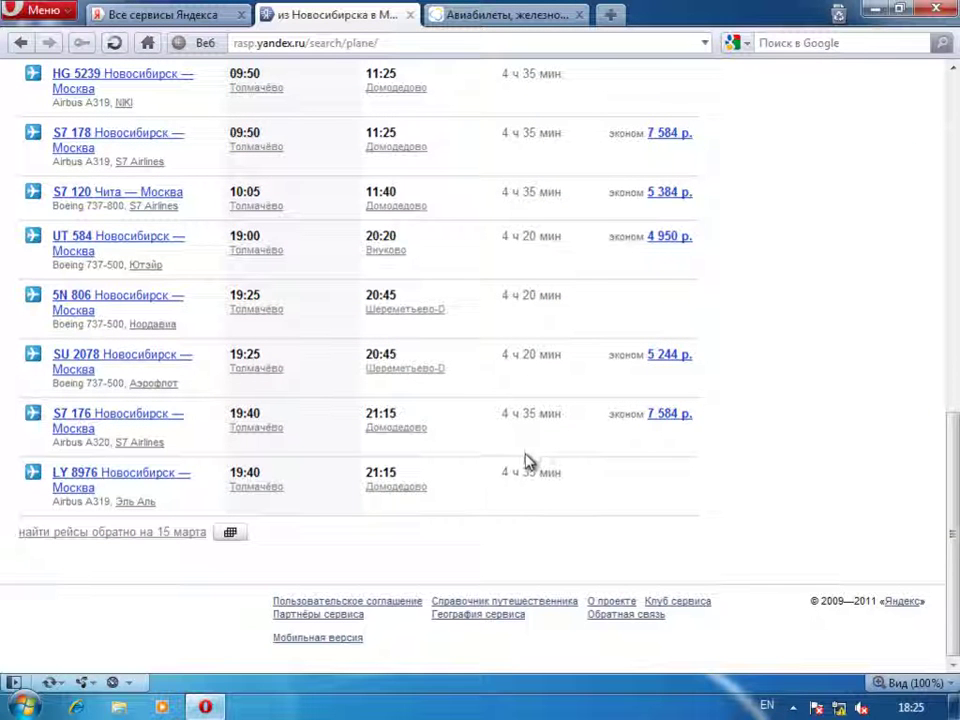
click(72, 427)
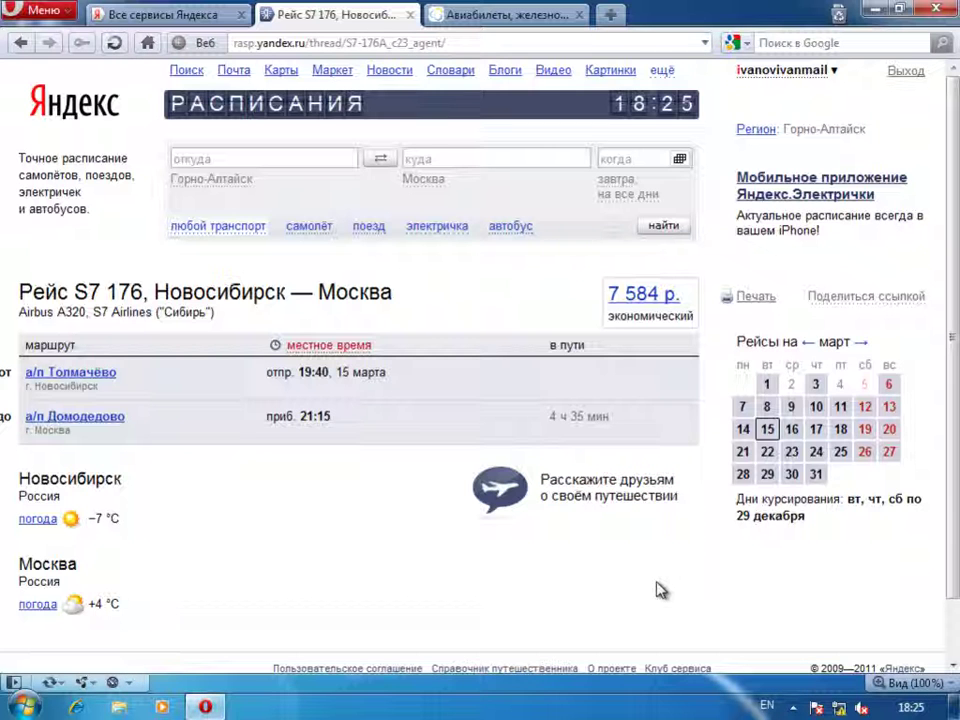
scroll(660, 592, down, 1)
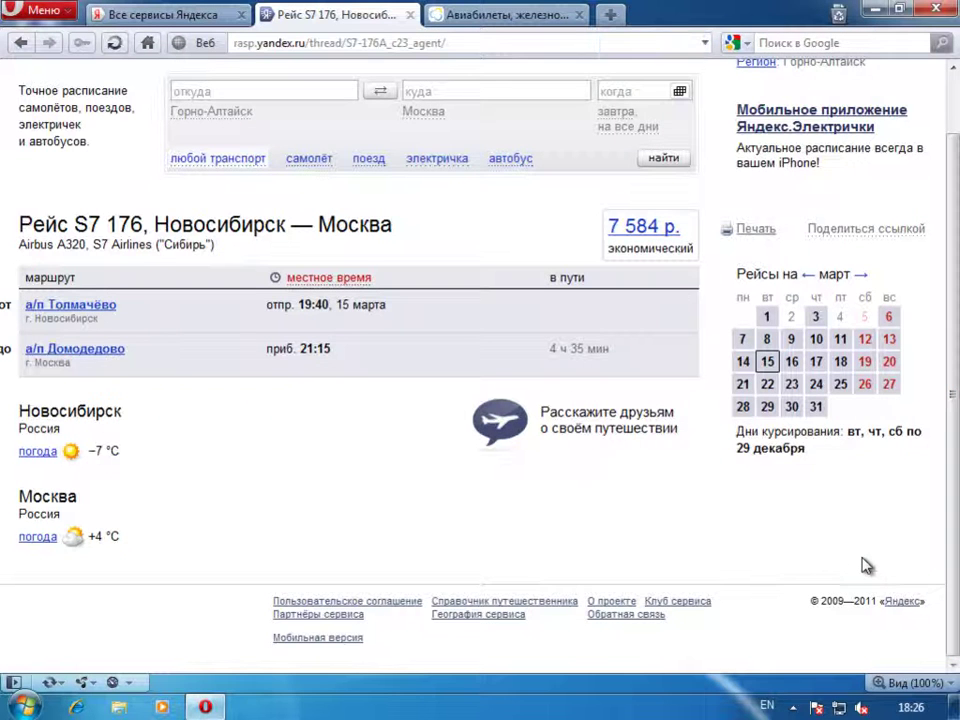
scroll(878, 582, up, 2)
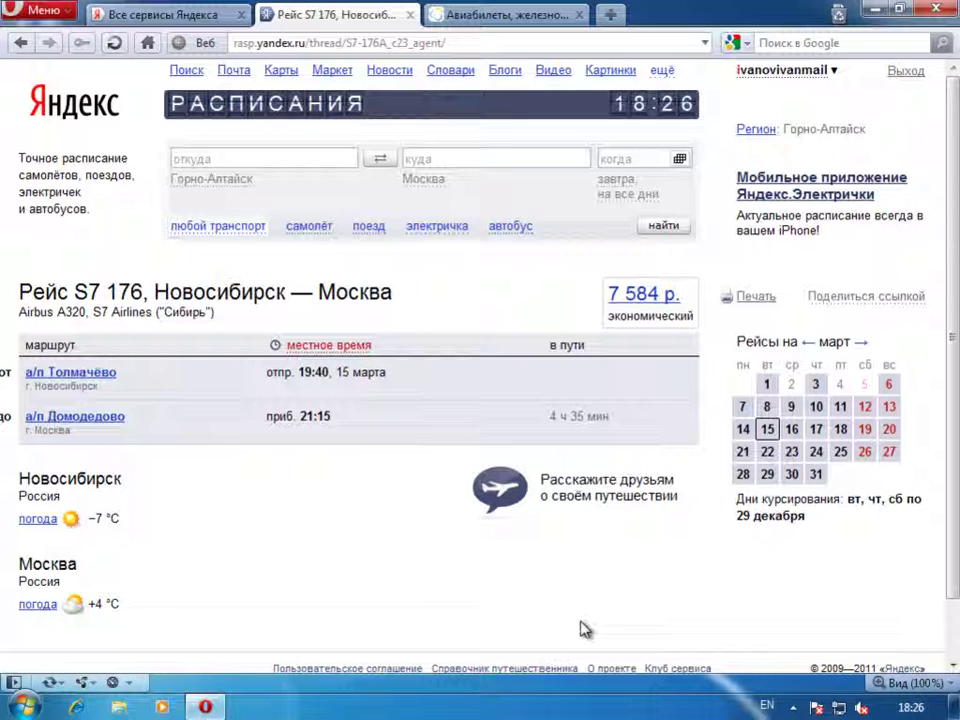
click(756, 297)
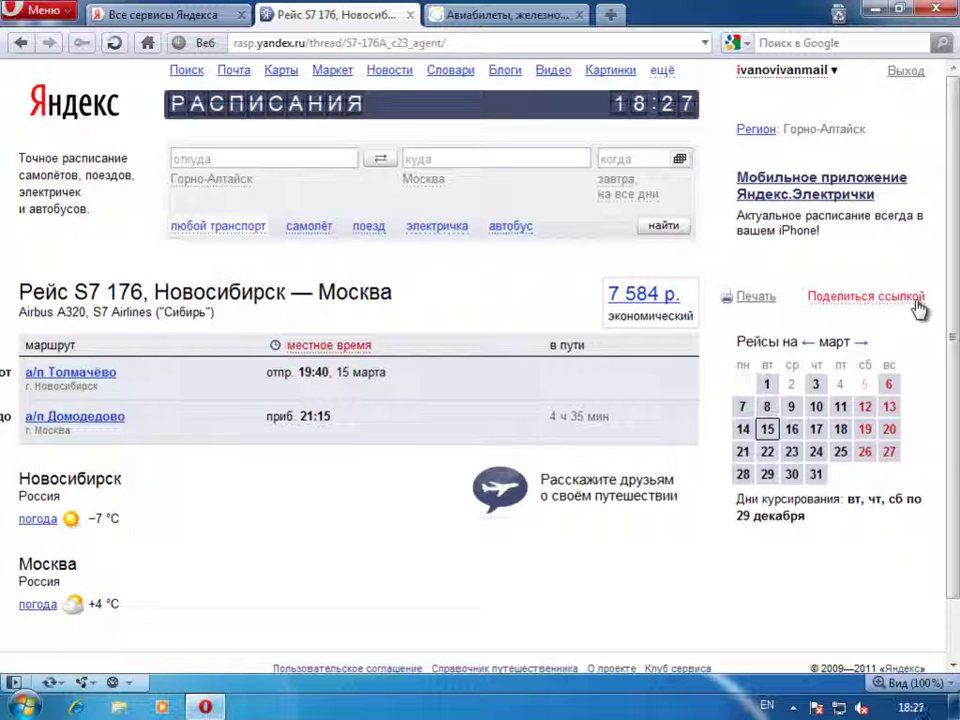
click(916, 302)
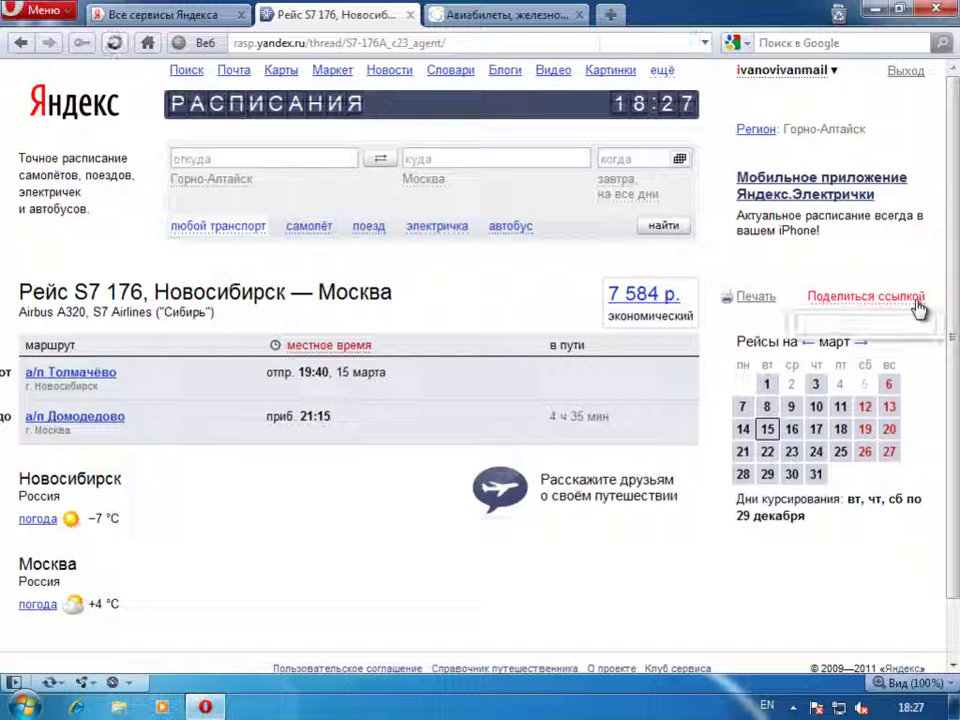
click(820, 330)
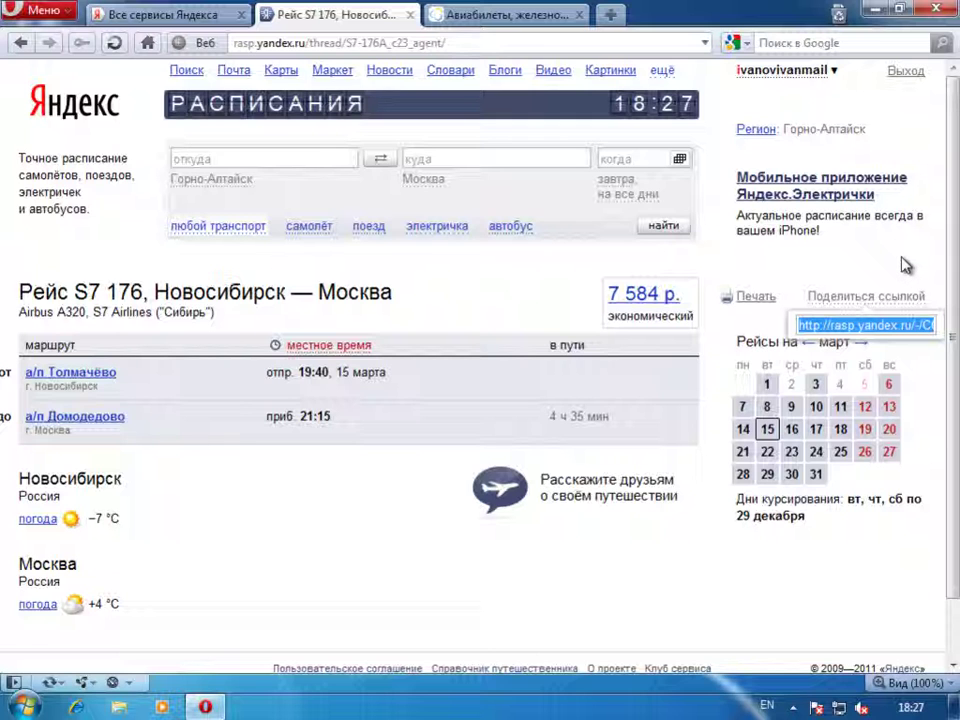
click(325, 275)
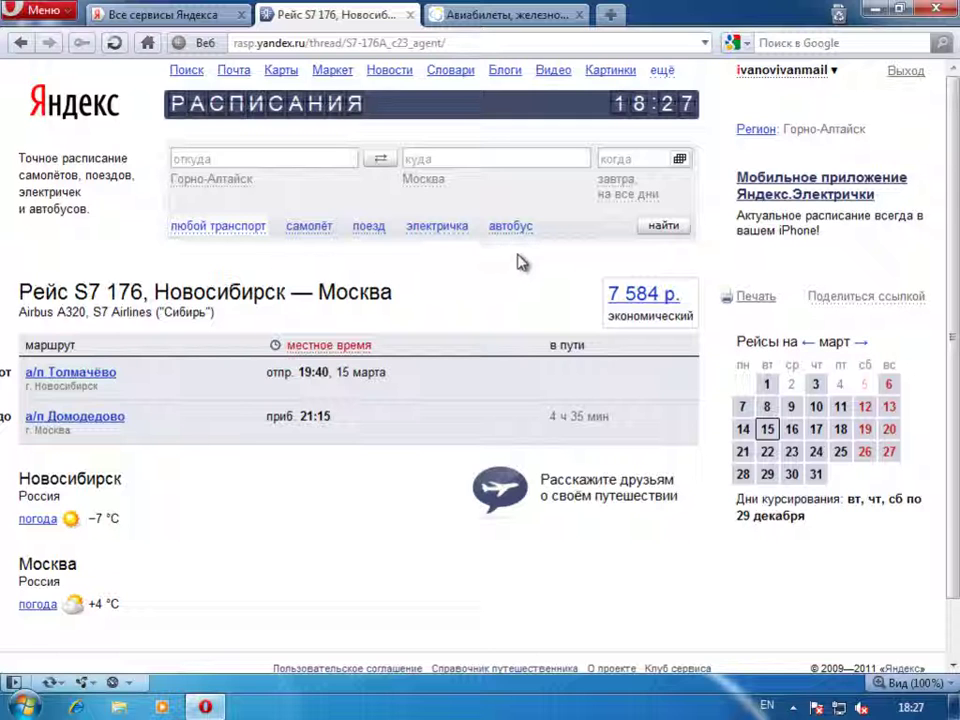
- Search Горно-Алтайск–Новосибирск buses for 14 March, then close the empty results tab
click(211, 179)
click(452, 161)
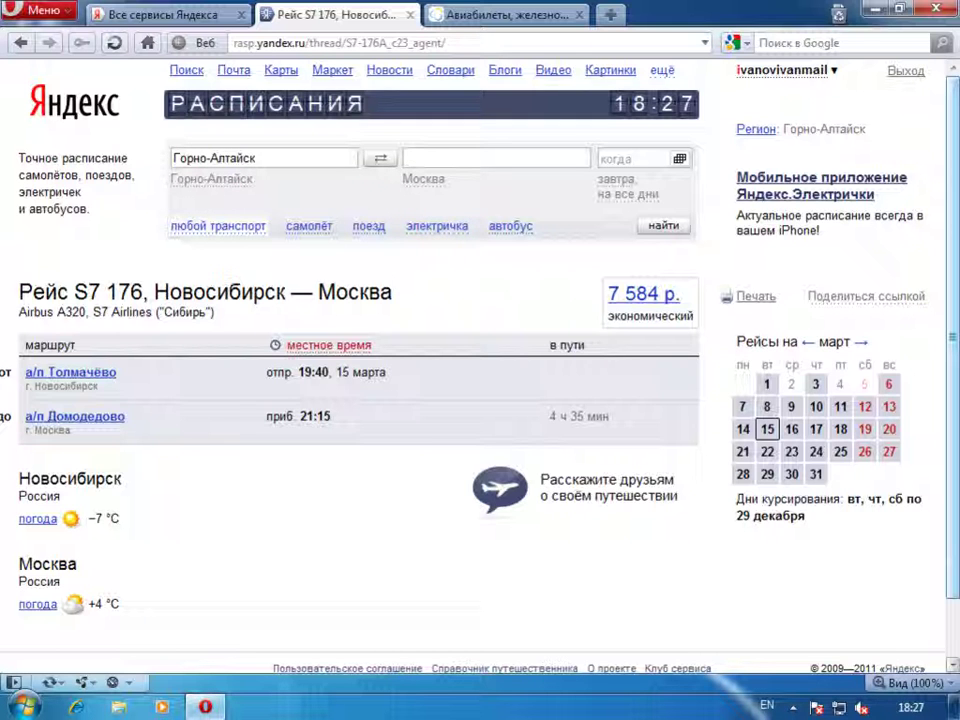
text(Новосибирск)
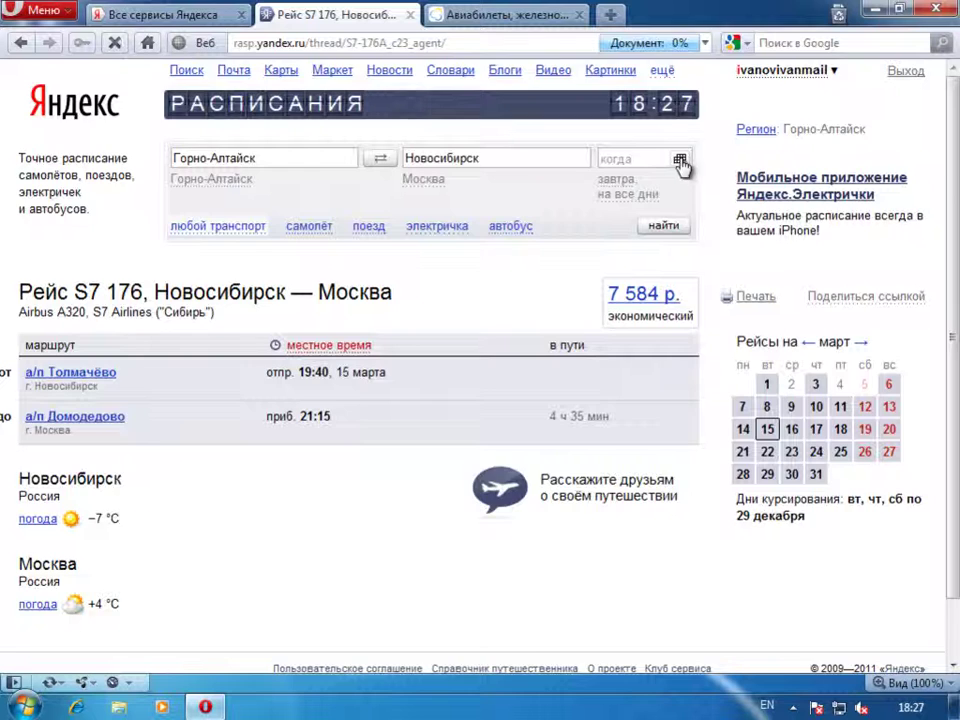
click(680, 158)
click(161, 373)
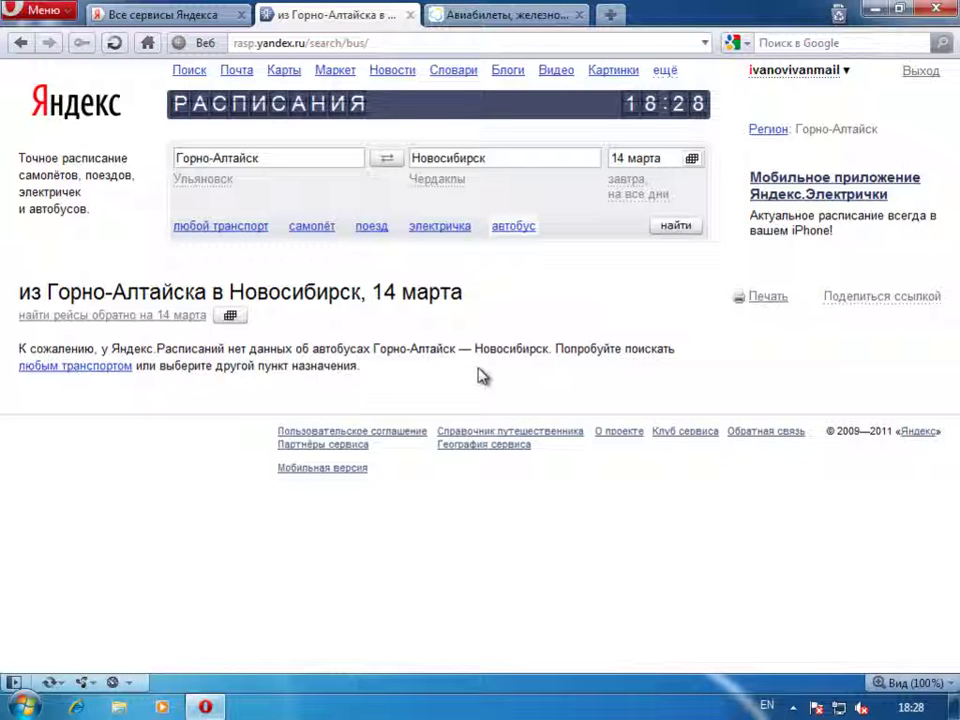
click(408, 17)
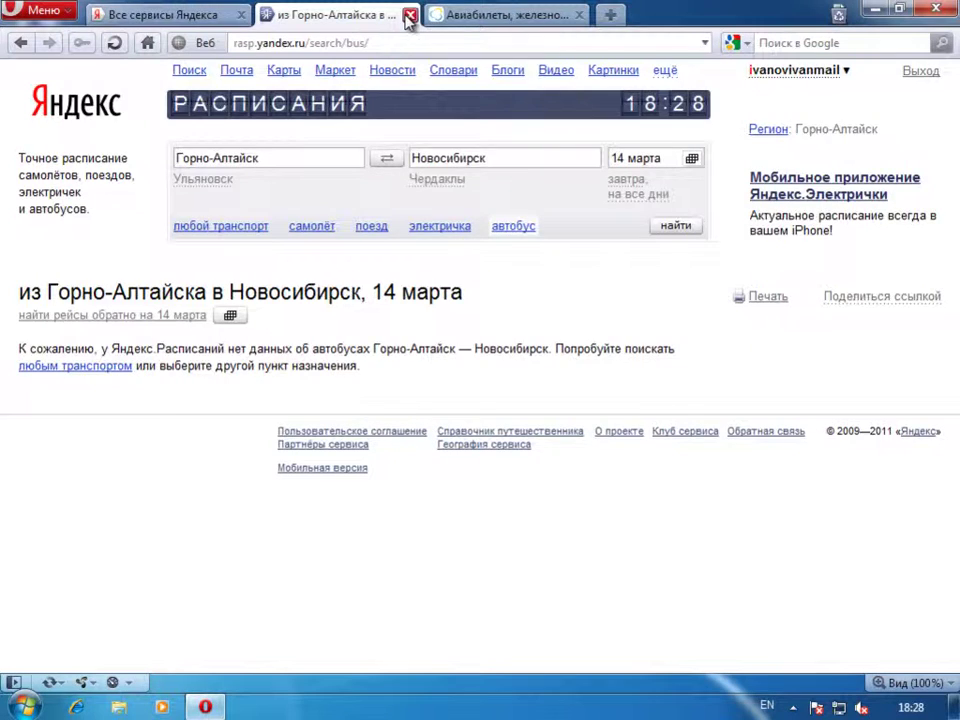
- On OZON.travel, set a round trip from Москва to Лондон and back to Москва
click(333, 17)
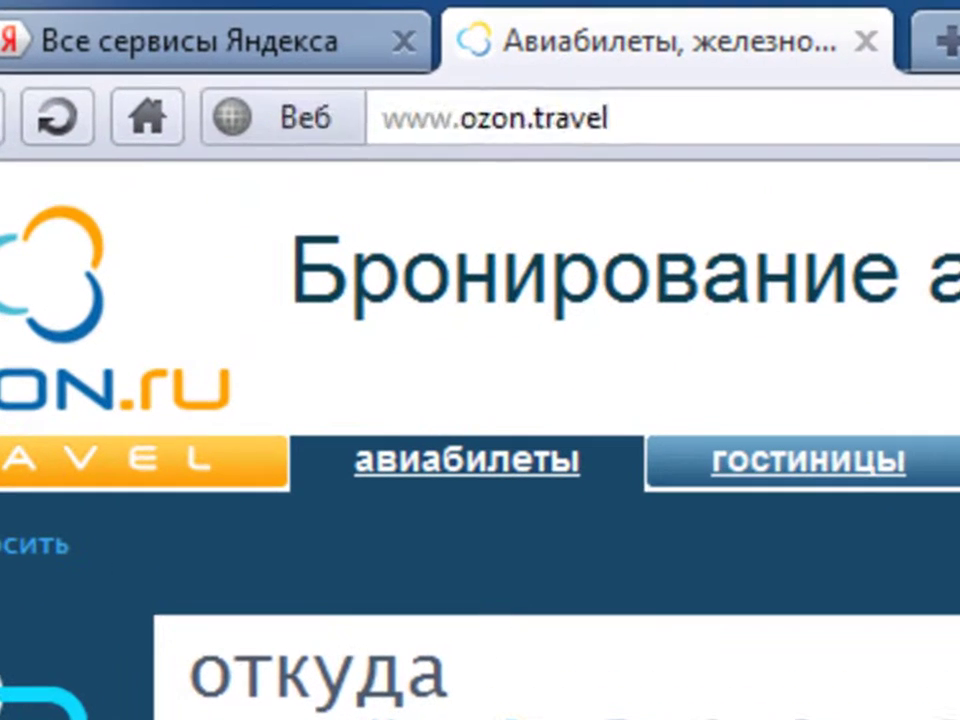
click(450, 118)
click(625, 118)
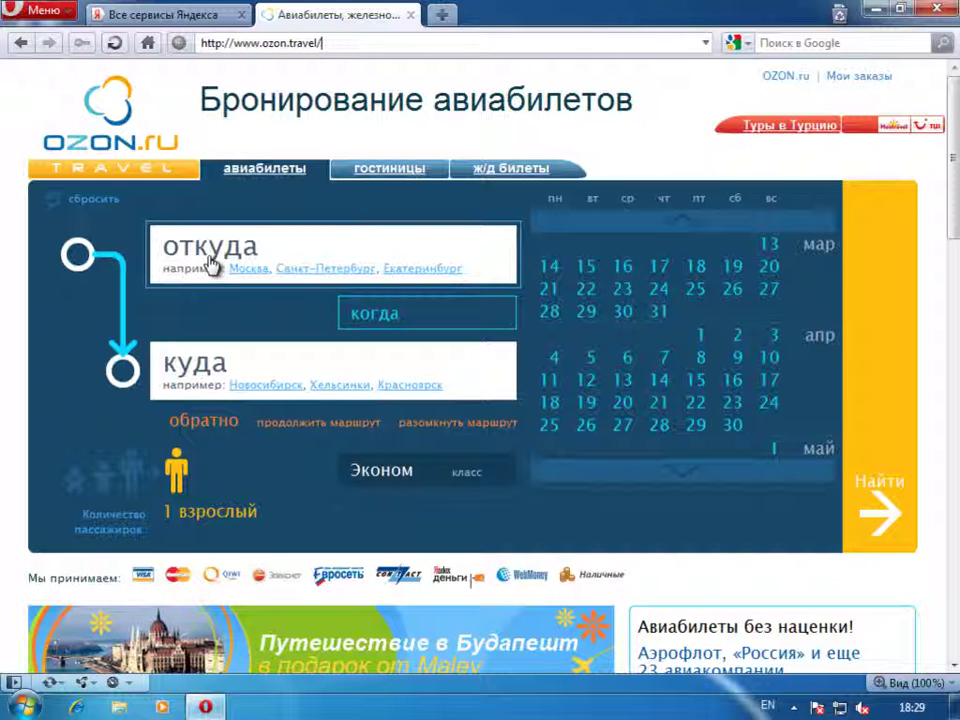
click(243, 269)
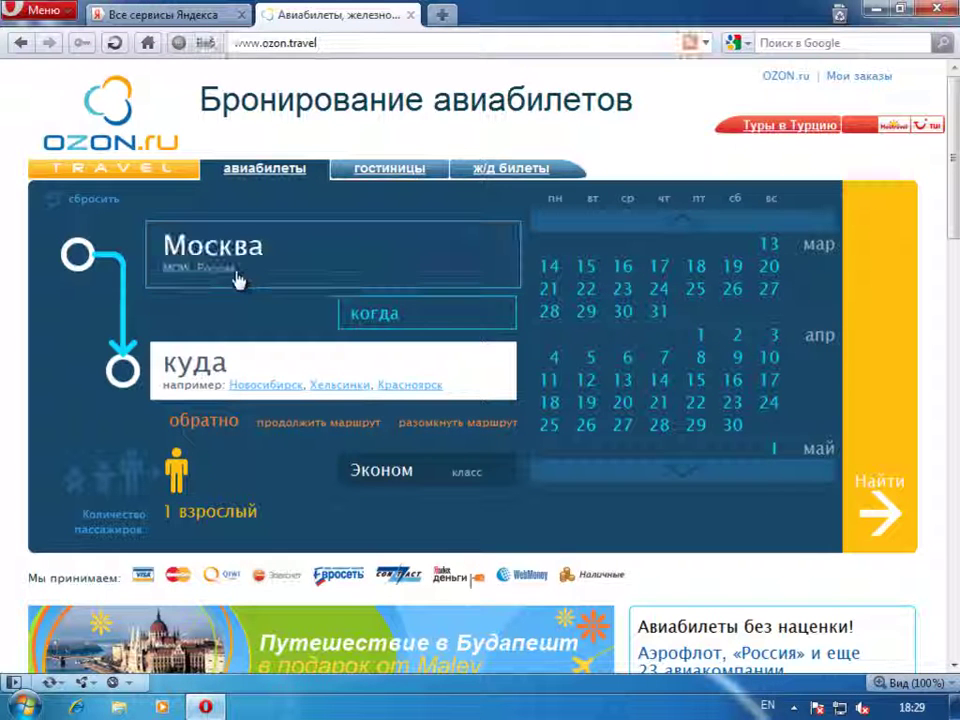
click(283, 370)
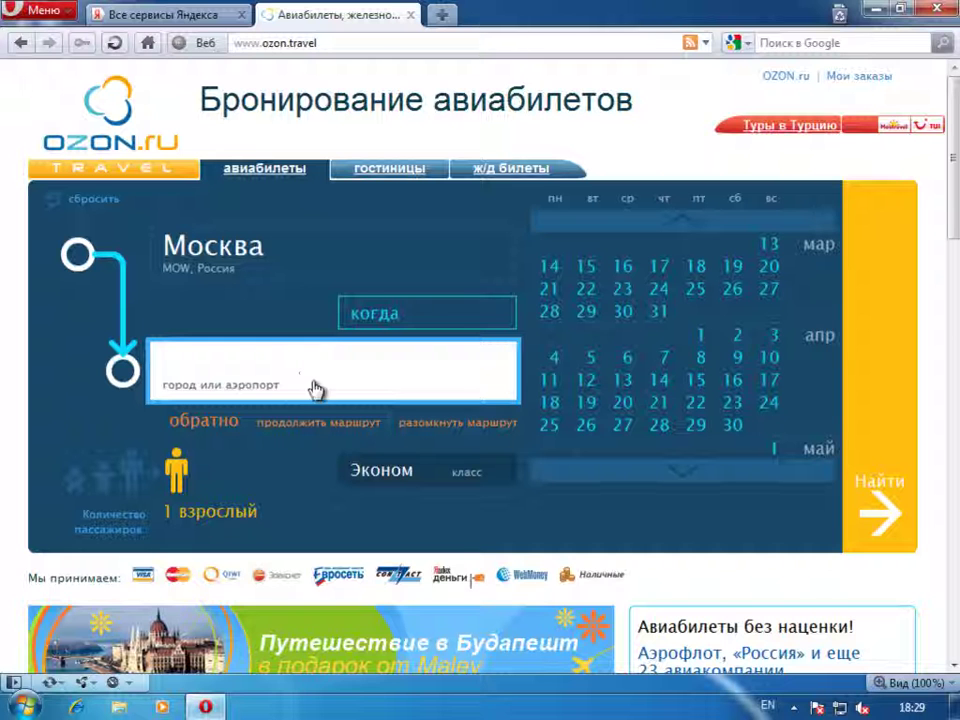
text(Kjyljy)
click(160, 428)
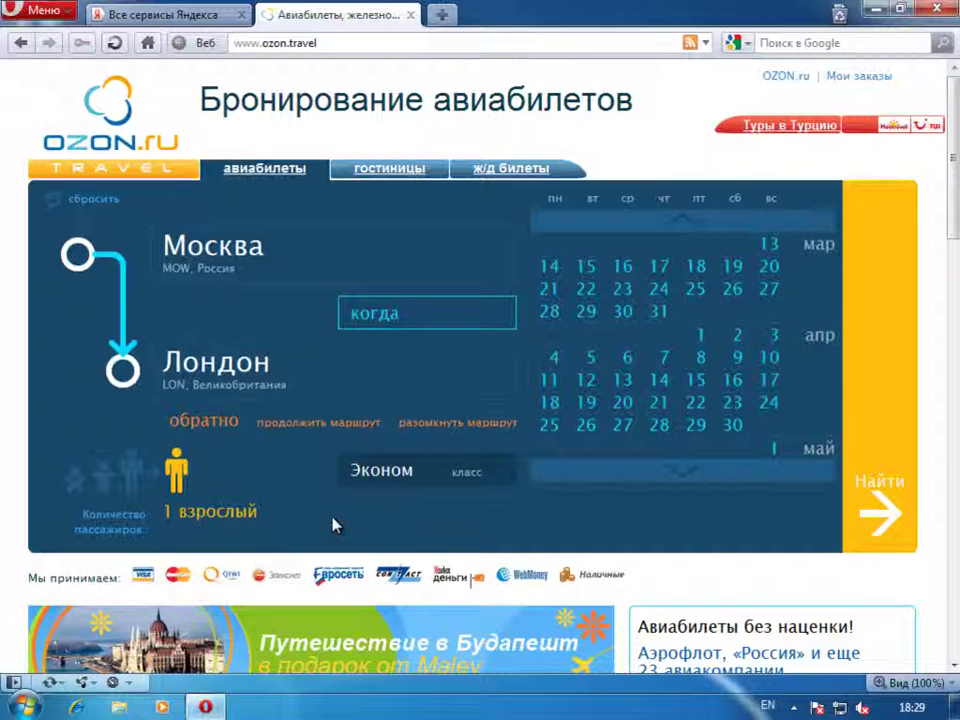
click(206, 424)
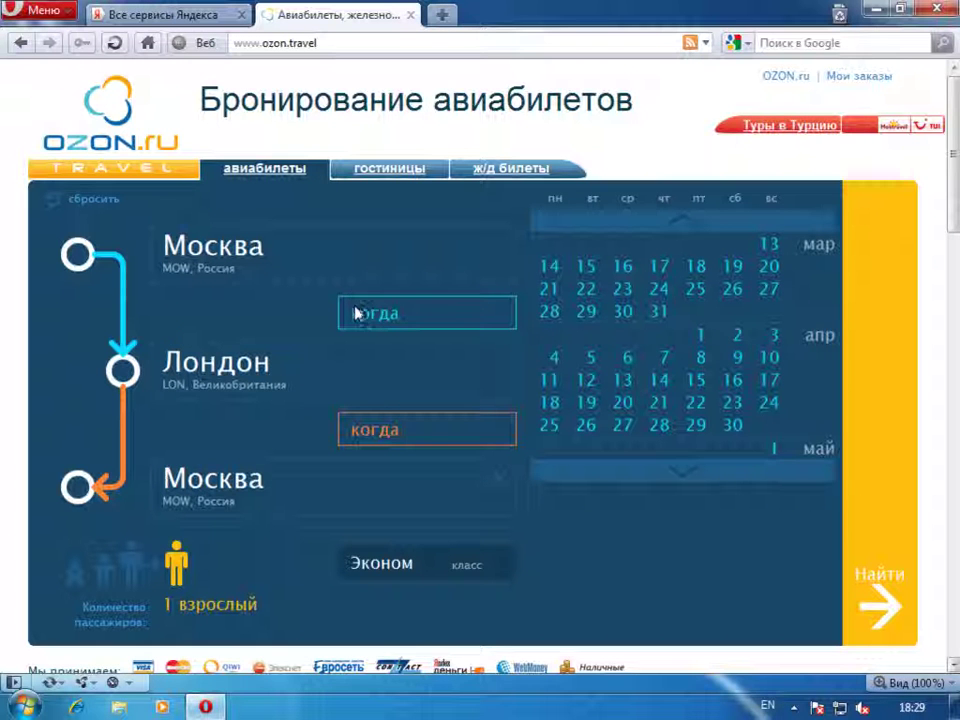
- Pick 15 March as the outbound date and 18 April as the return date
click(405, 330)
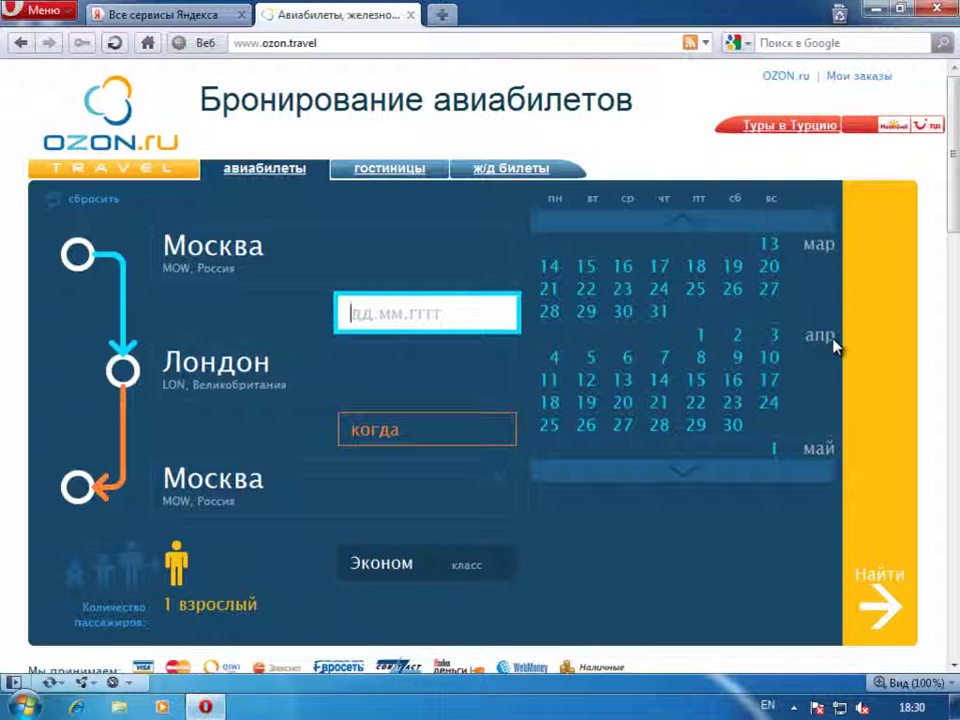
click(585, 270)
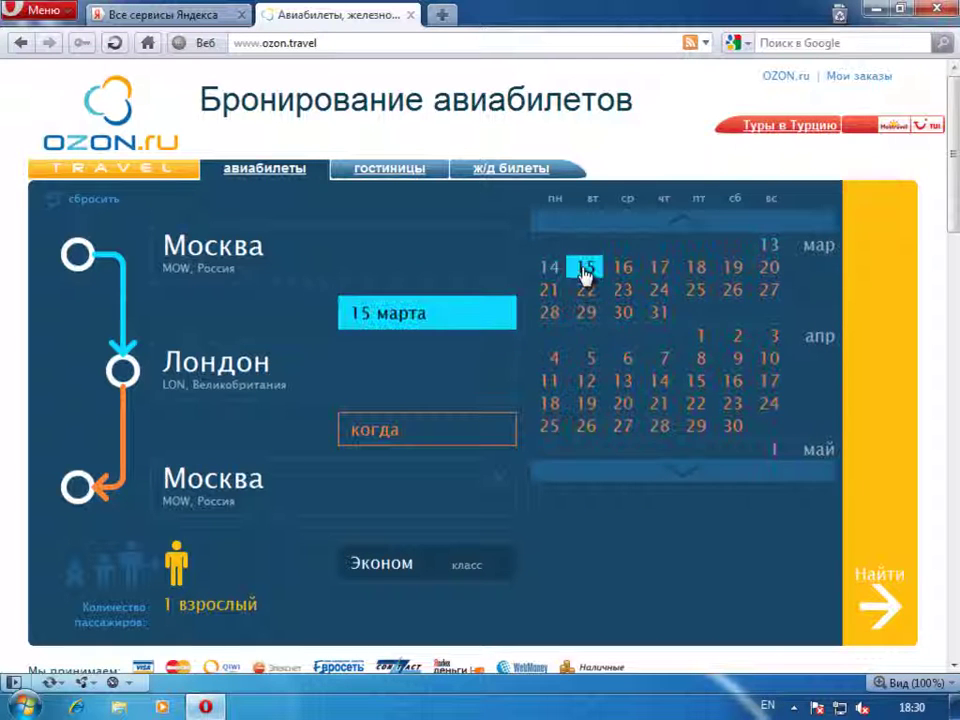
click(385, 440)
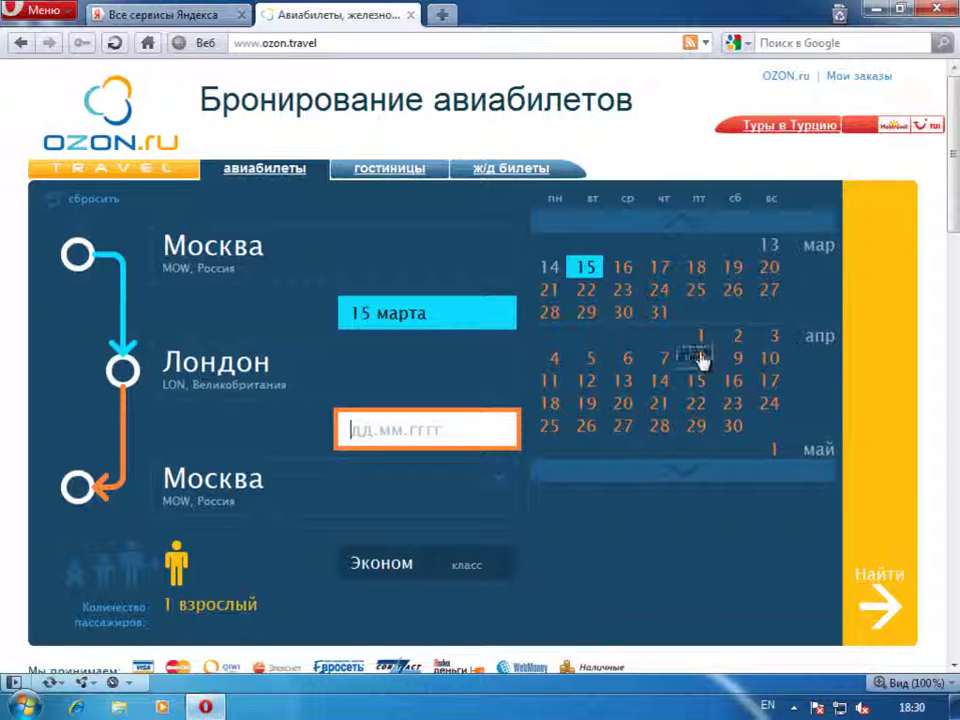
click(549, 403)
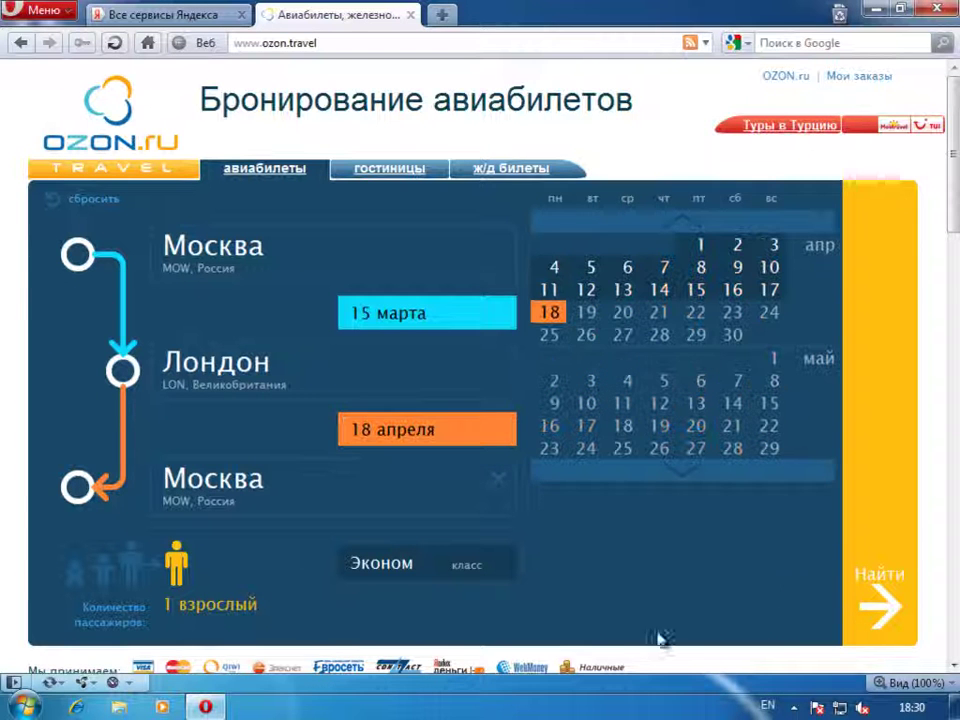
scroll(738, 625, down, 3)
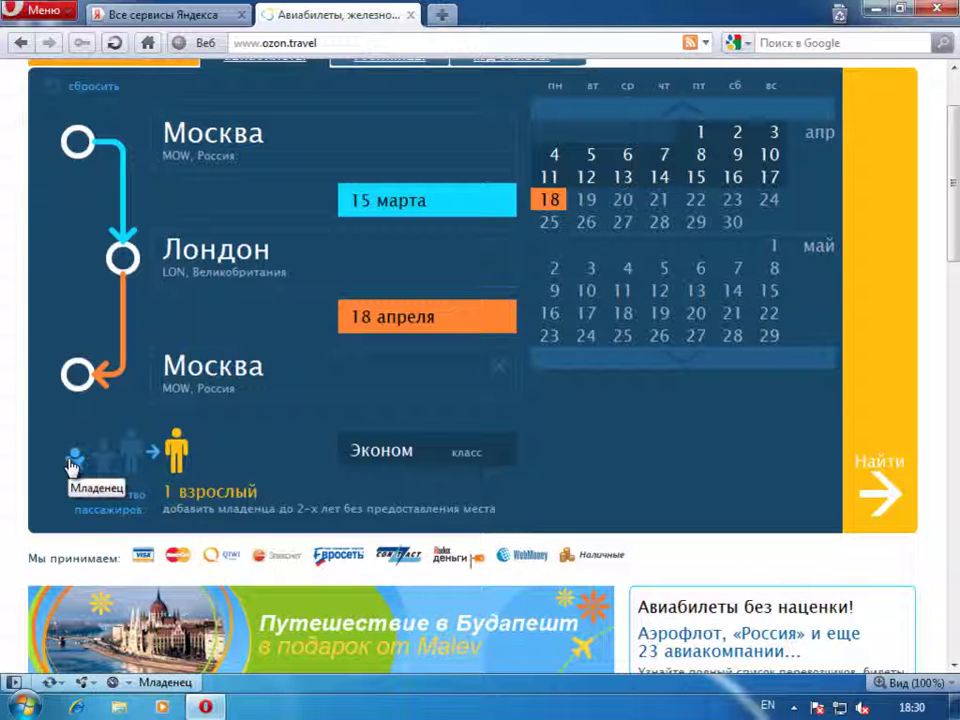
click(134, 462)
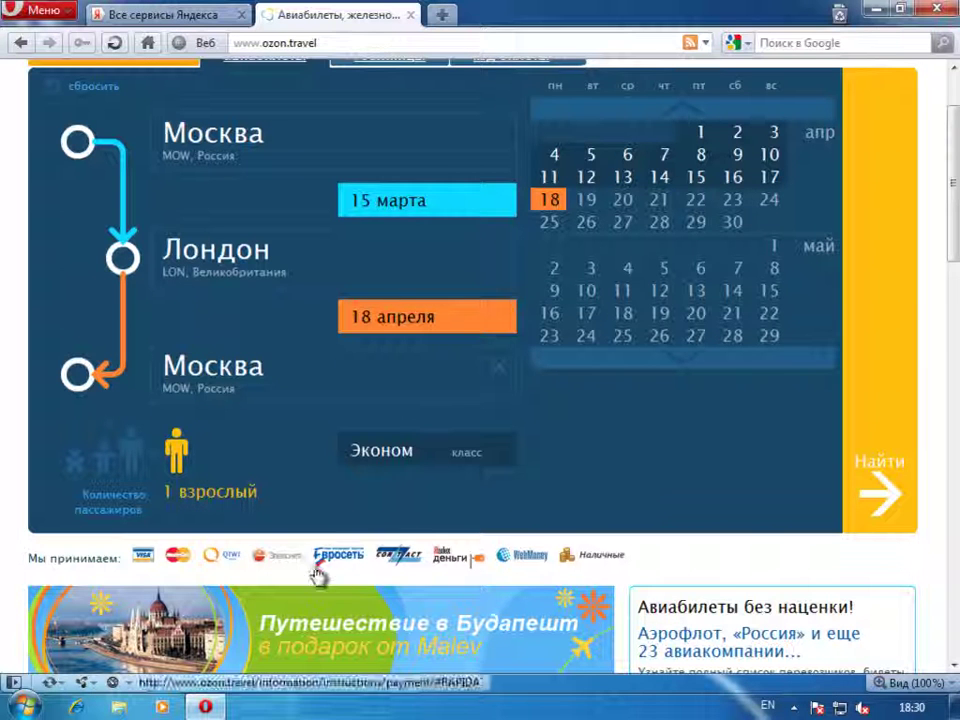
click(498, 453)
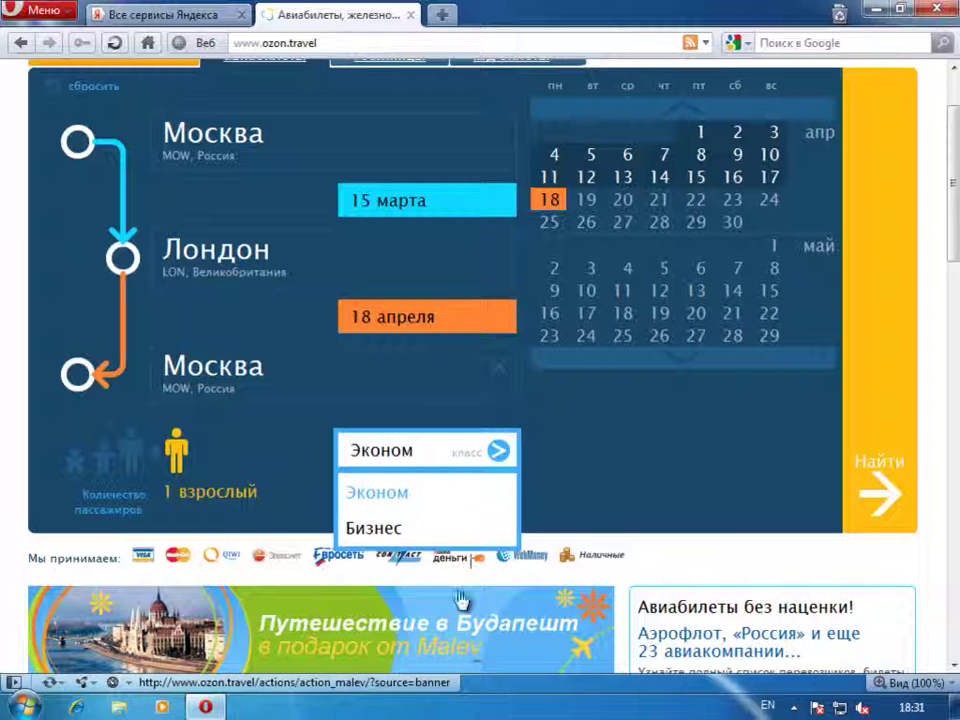
click(428, 489)
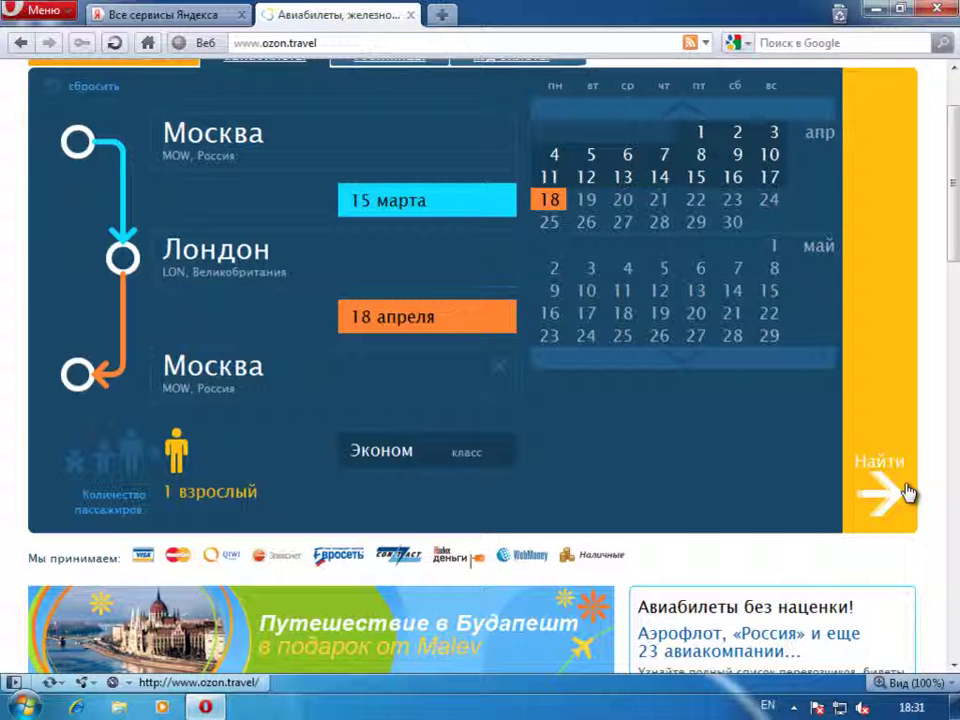
- Run the search and scroll through the Москва–Лондон fares starting from 12 068 руб
click(900, 512)
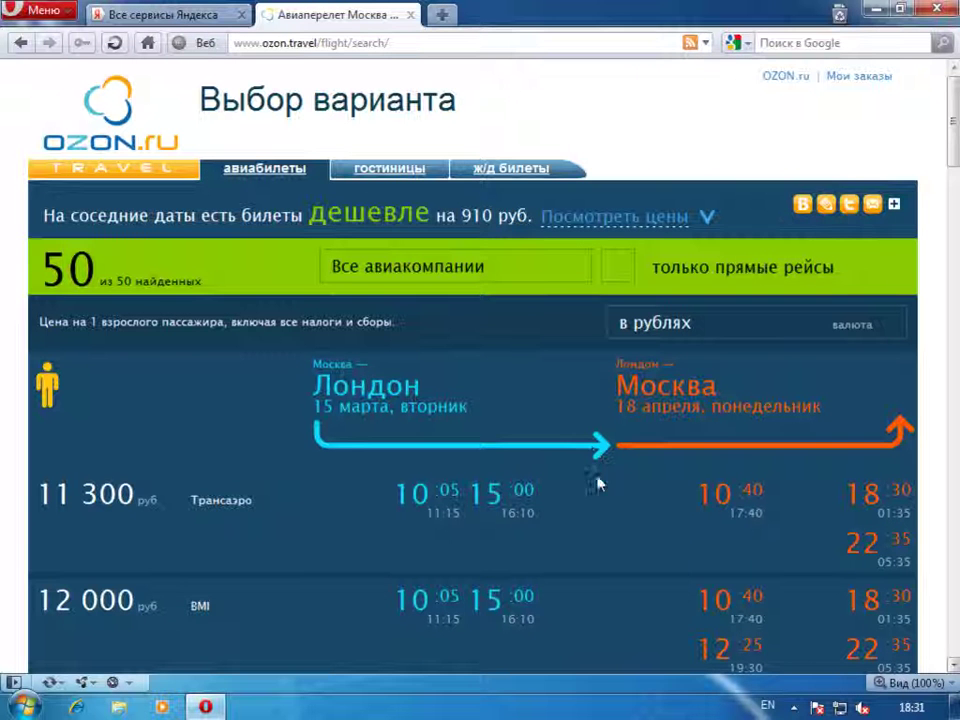
drag(953, 137, 953, 187)
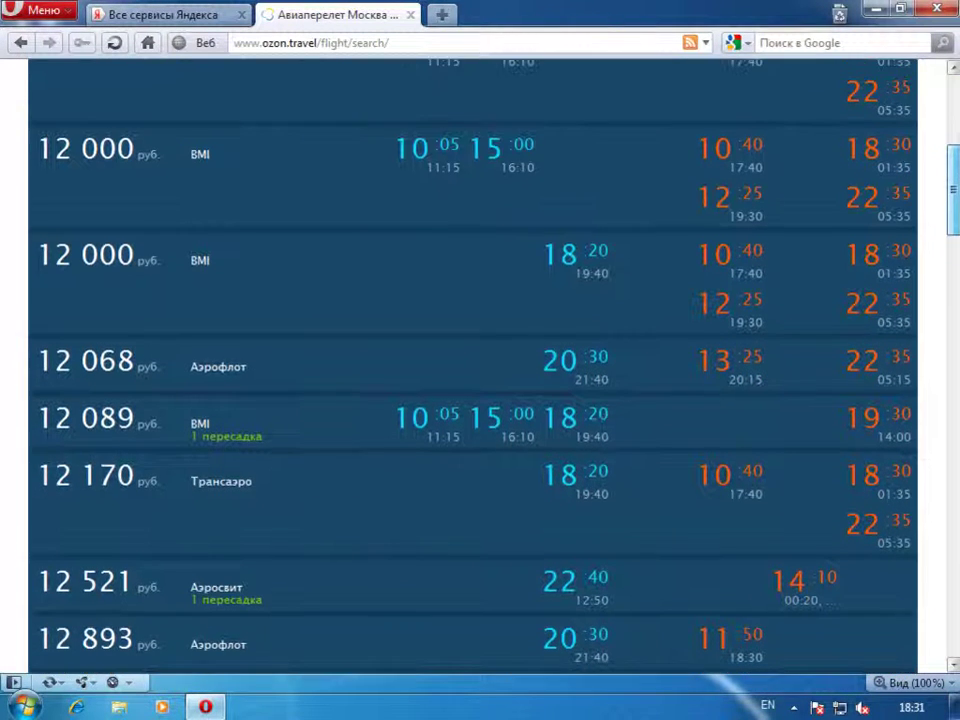
mouse_move(953, 190)
mouse_down()
mouse_move(953, 95)
mouse_move(953, 205)
mouse_up()
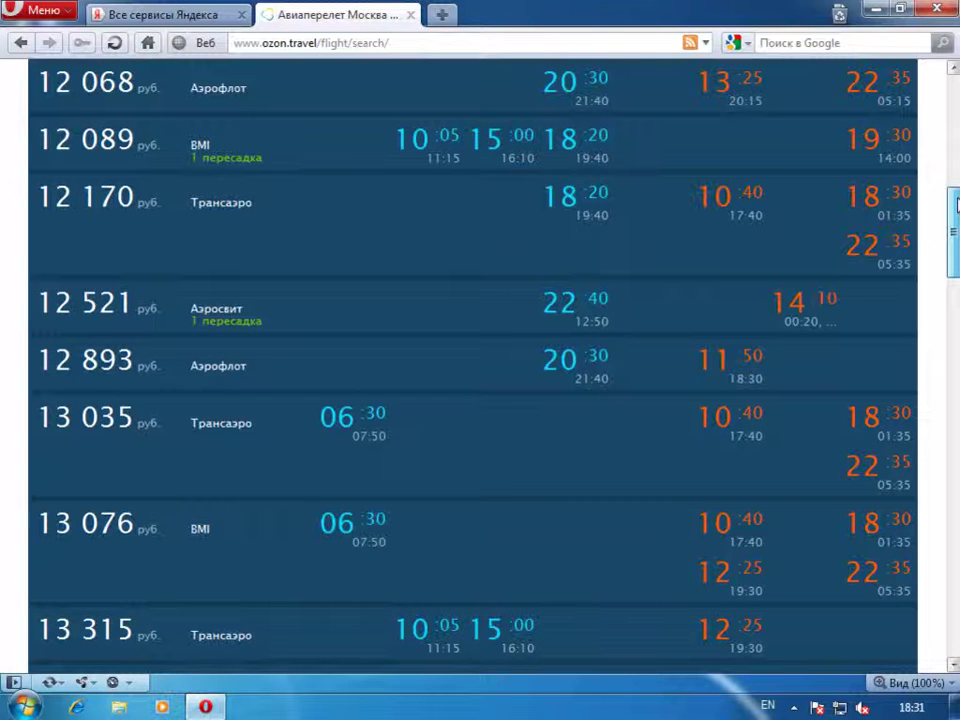
scroll(953, 207, down, 2)
scroll(470, 365, down, 2)
scroll(470, 365, down, 4)
scroll(470, 365, down, 1)
scroll(470, 365, down, 2)
mouse_move(953, 307)
mouse_down()
mouse_move(953, 443)
mouse_move(900, 200)
mouse_up()
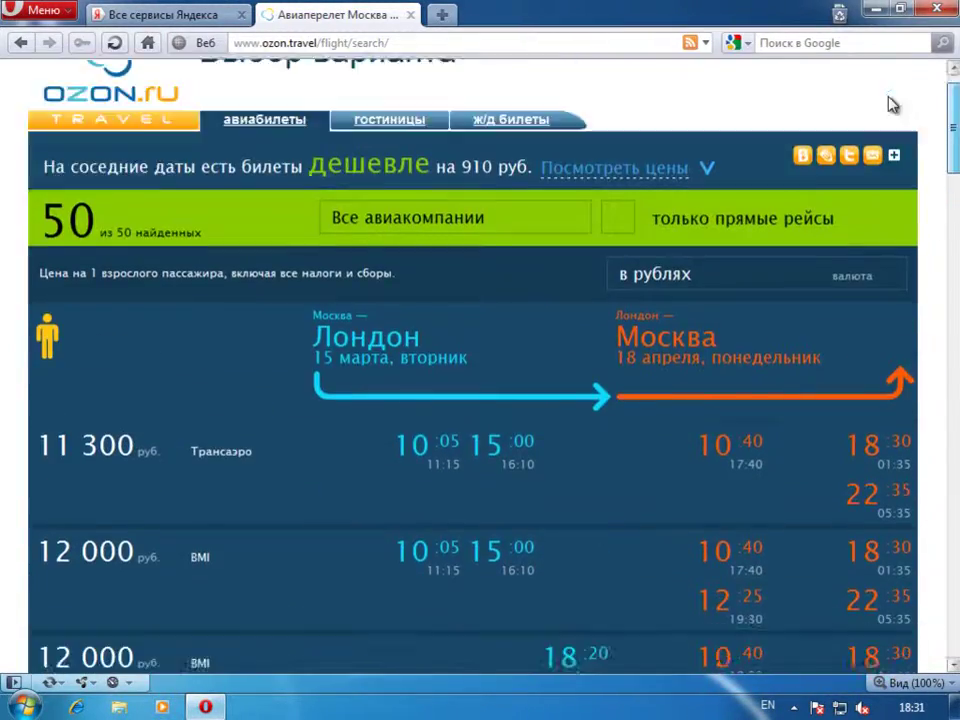
drag(900, 200, 870, 305)
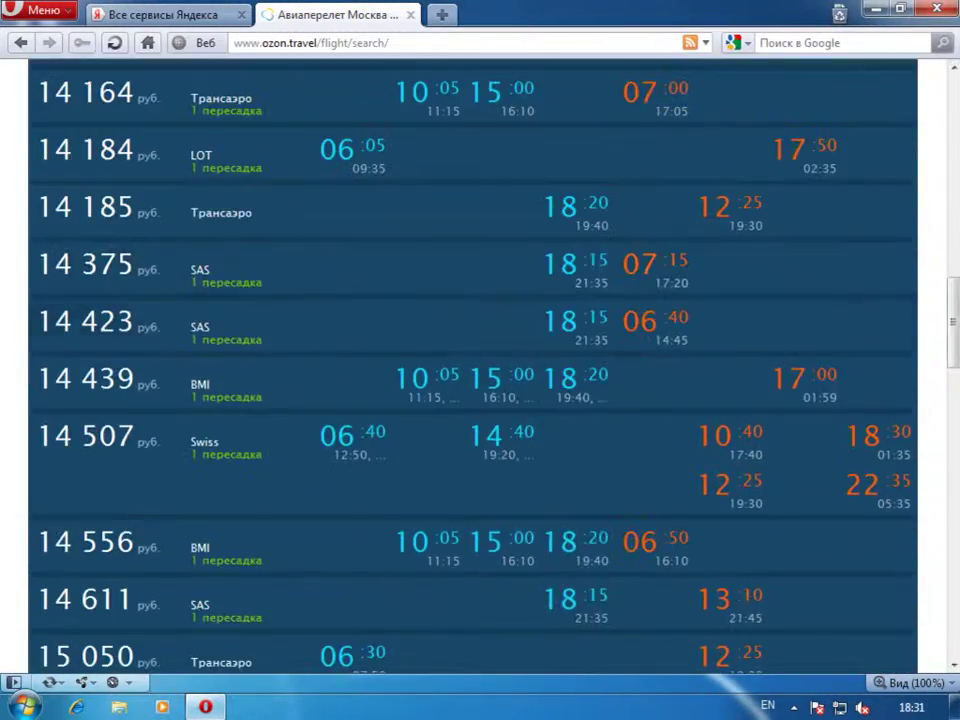
- Expand the 14 507 руб. Swiss fare to view its connections via Цюрих
click(103, 434)
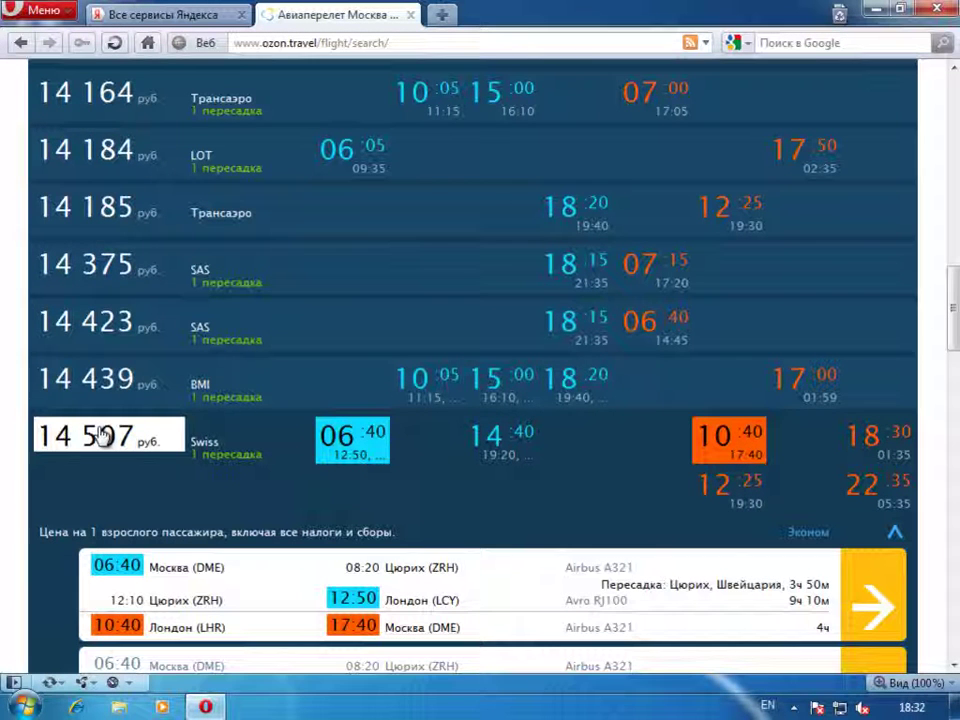
scroll(400, 390, down, 3)
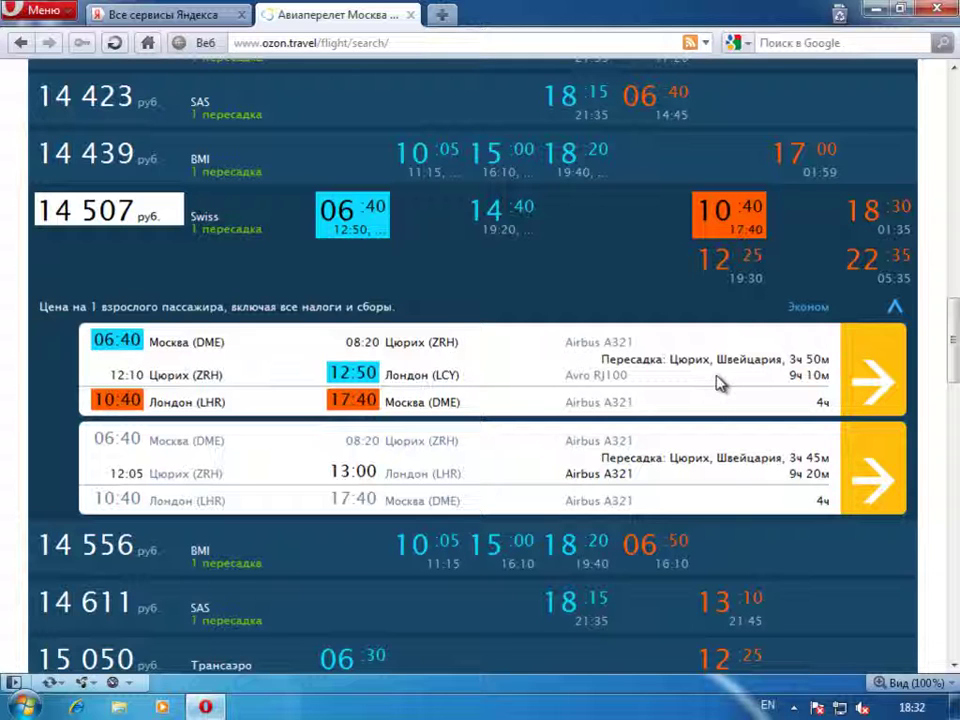
- Select the first Swiss variant via Цюрих and scroll down to the passenger form
click(869, 381)
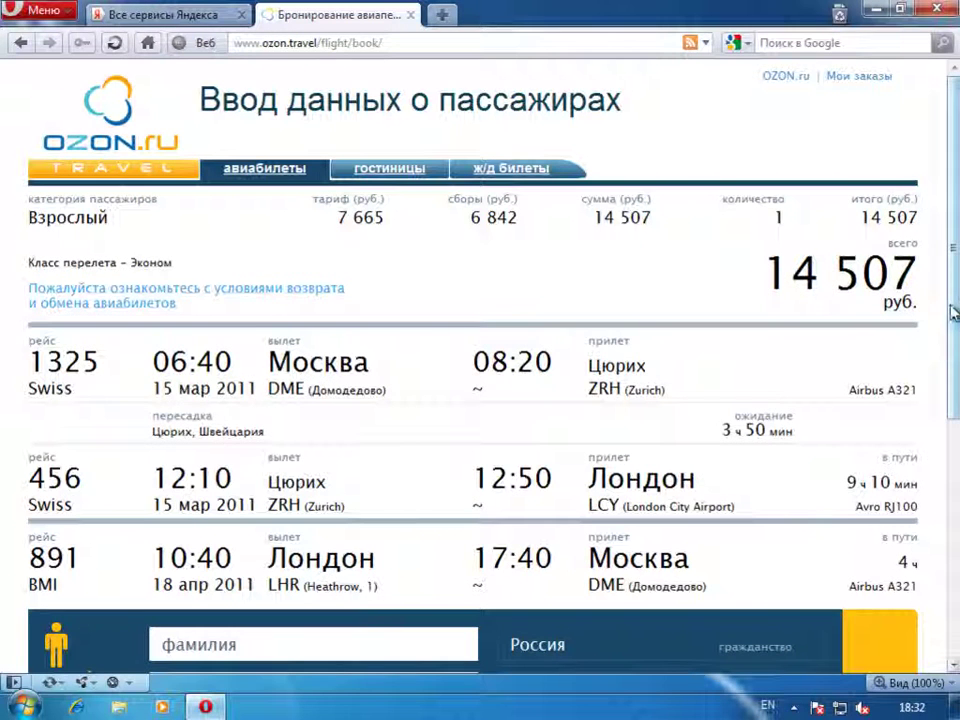
scroll(480, 380, down, 3)
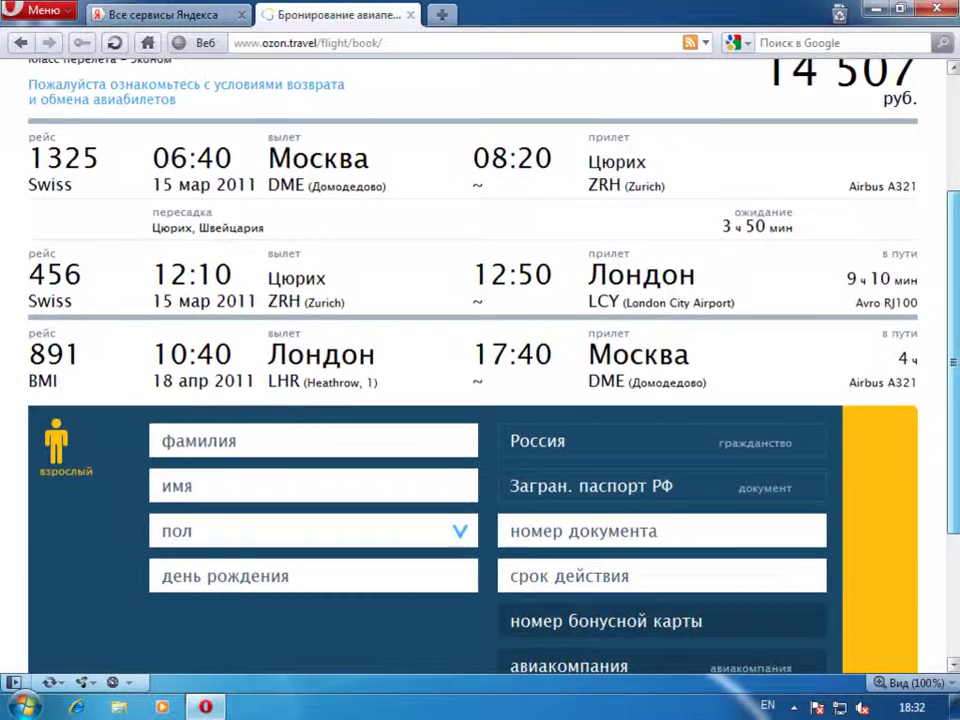
scroll(480, 380, up, 4)
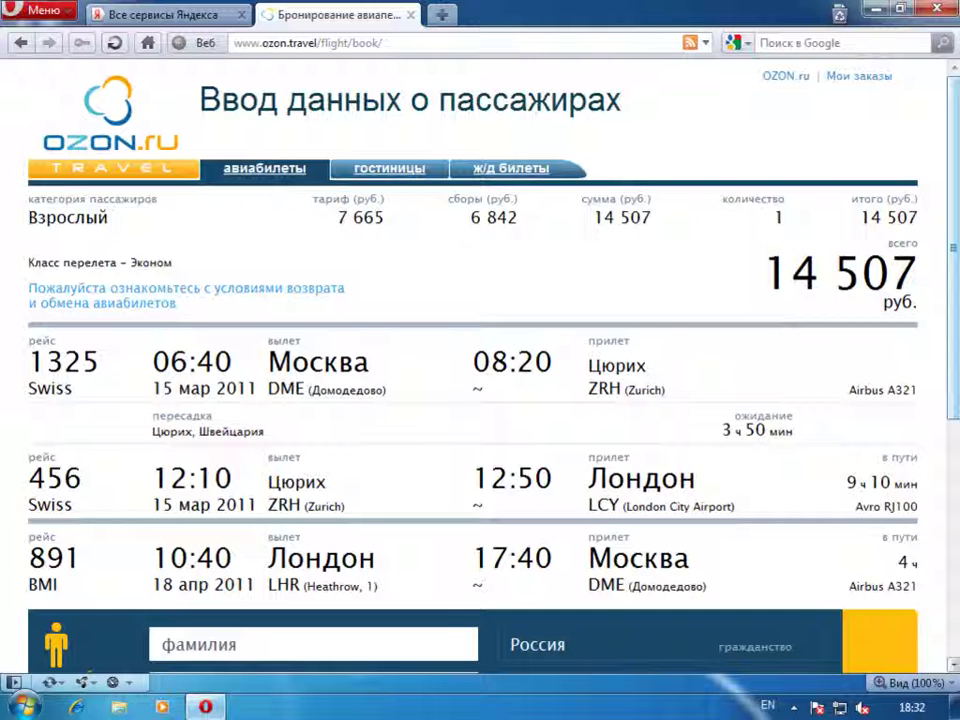
scroll(480, 380, down, 5)
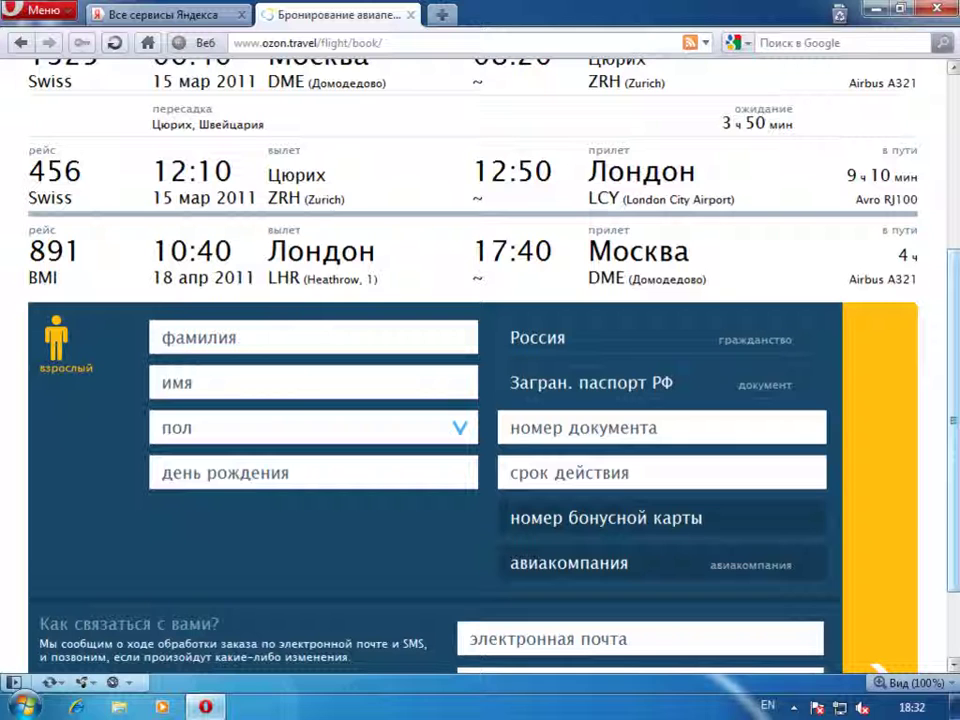
- Go through the surname, name and gender fields, then choose Заграничный паспорт РФ as document
click(270, 343)
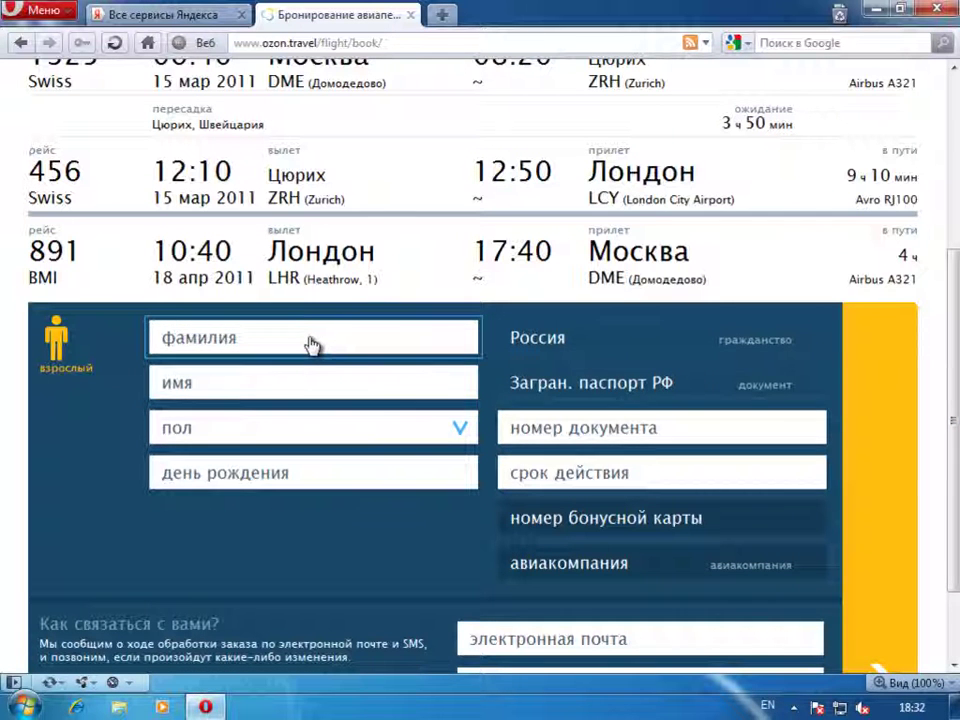
click(296, 382)
click(300, 428)
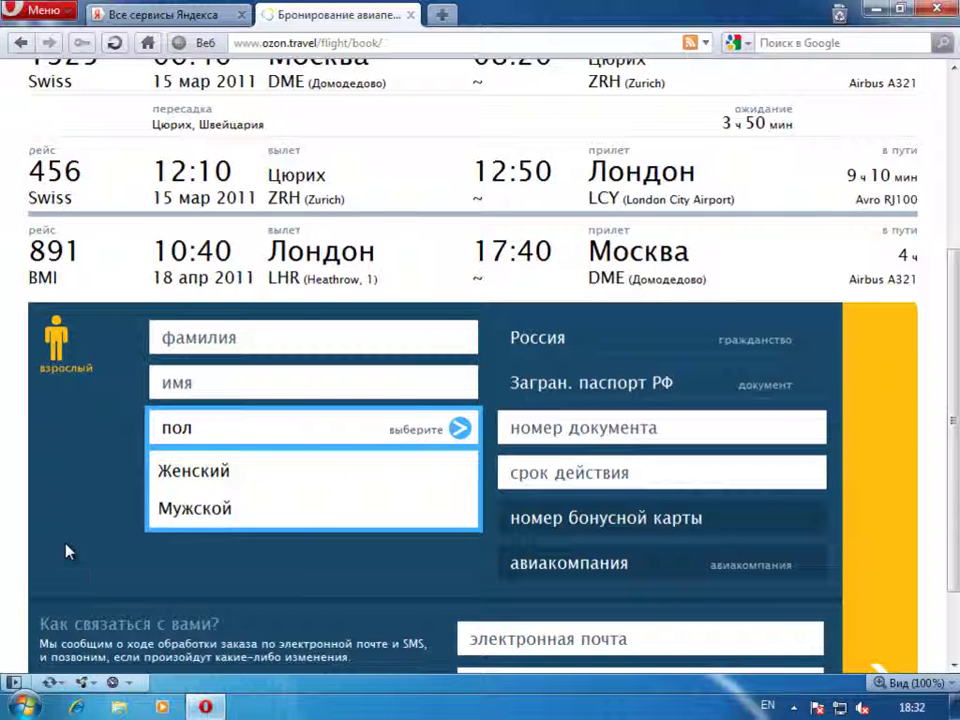
click(252, 546)
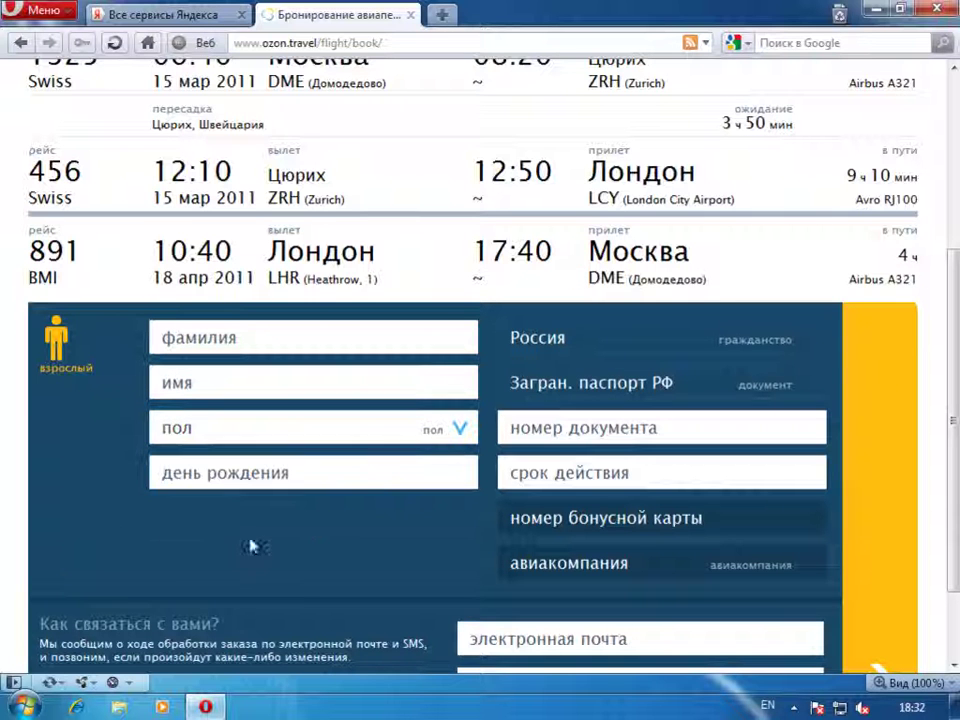
click(809, 386)
click(720, 428)
scroll(850, 500, down, 2)
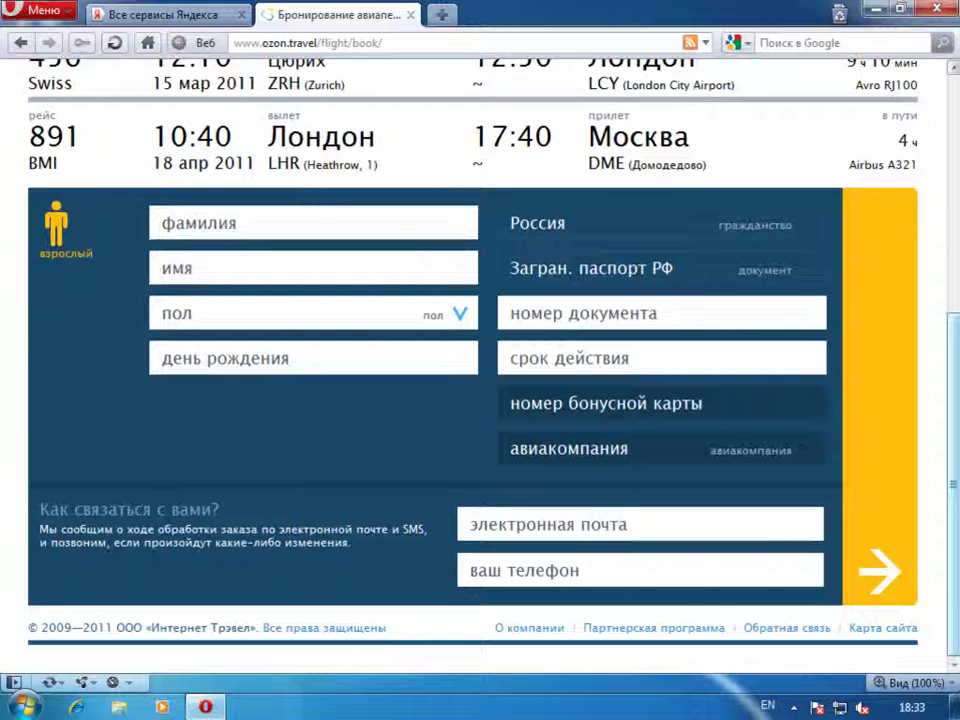
- Visit the contact phone and e-mail fields, then return to the top of the page
click(637, 580)
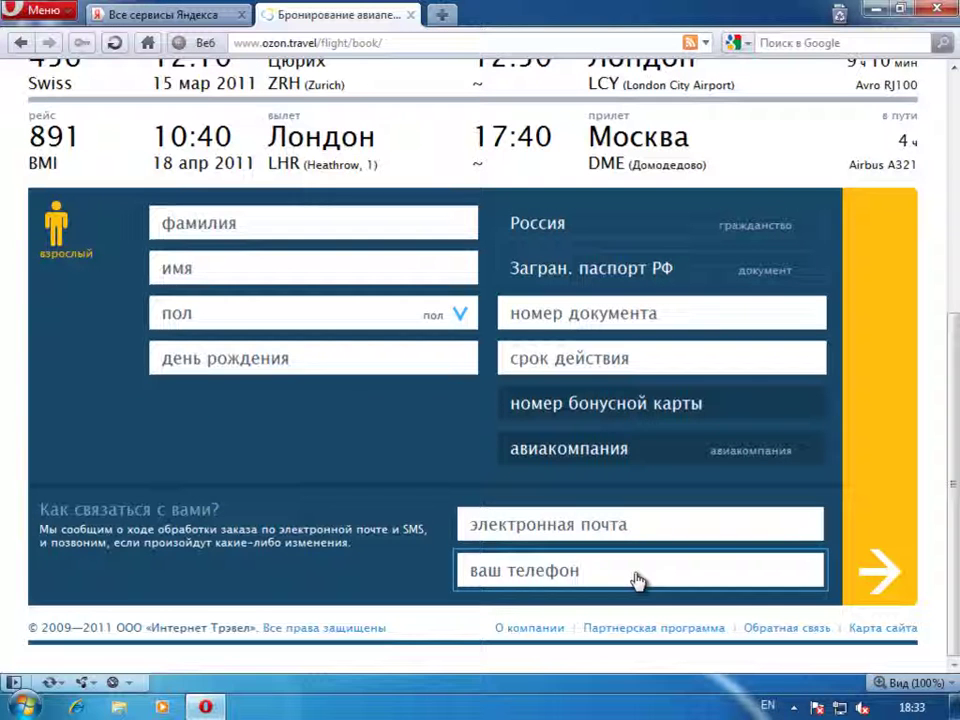
click(632, 525)
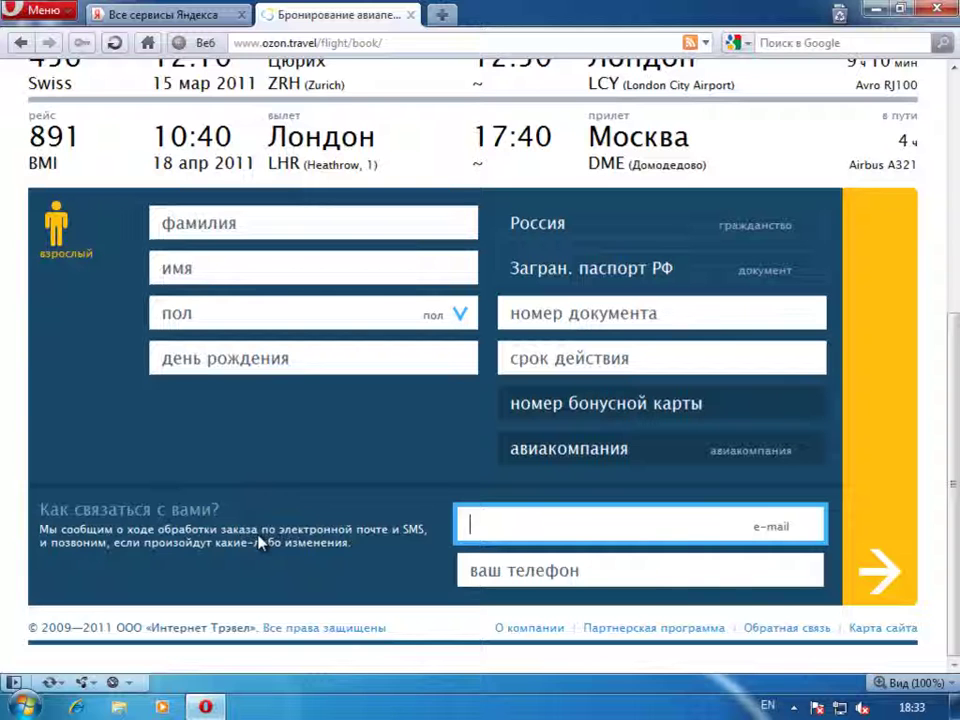
scroll(258, 540, up, 5)
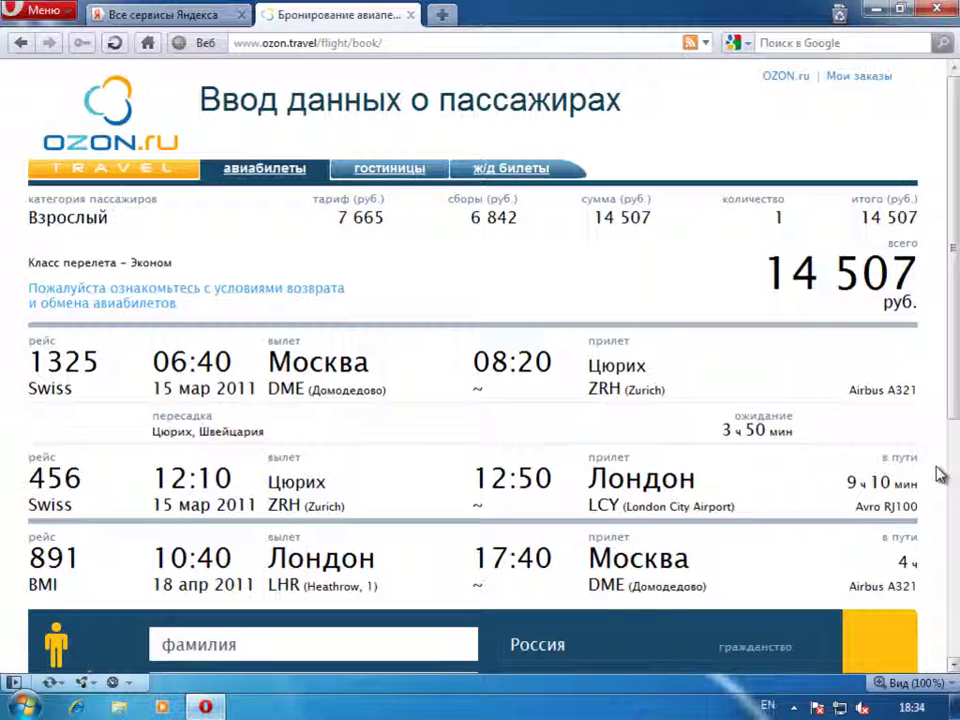
- In the hotels section, choose Лондон, Великобритания as the destination city
click(395, 171)
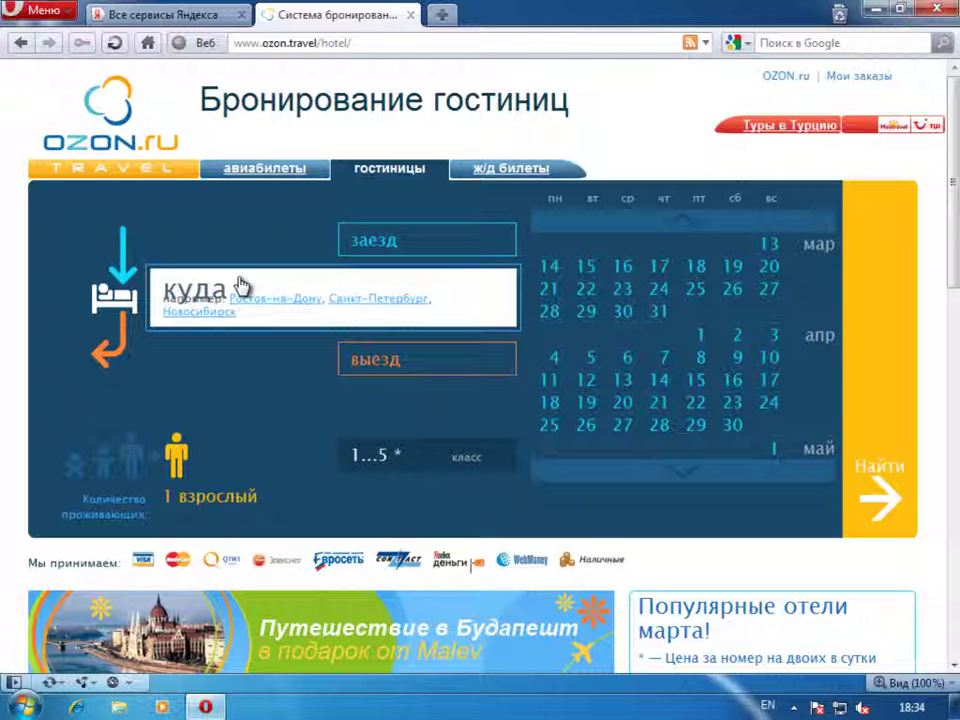
click(241, 285)
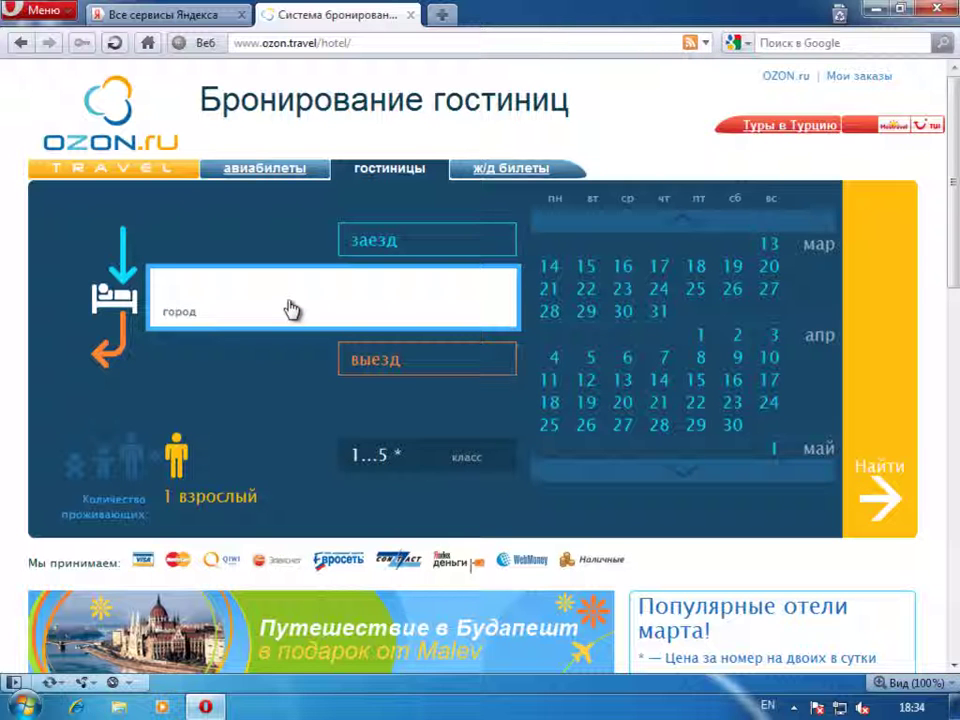
text(Kj)
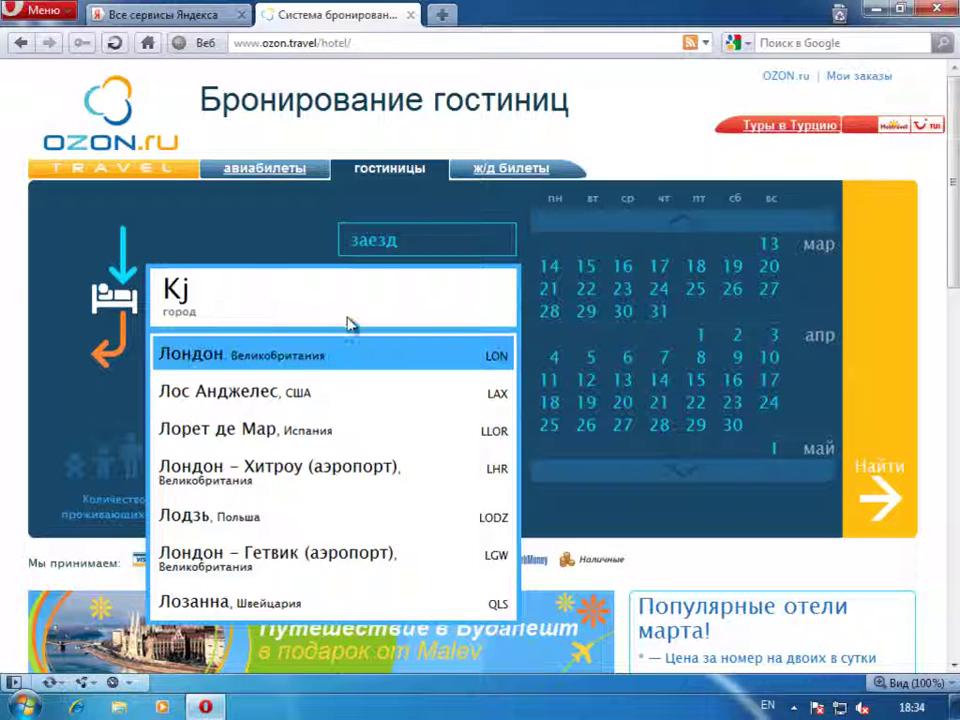
click(306, 357)
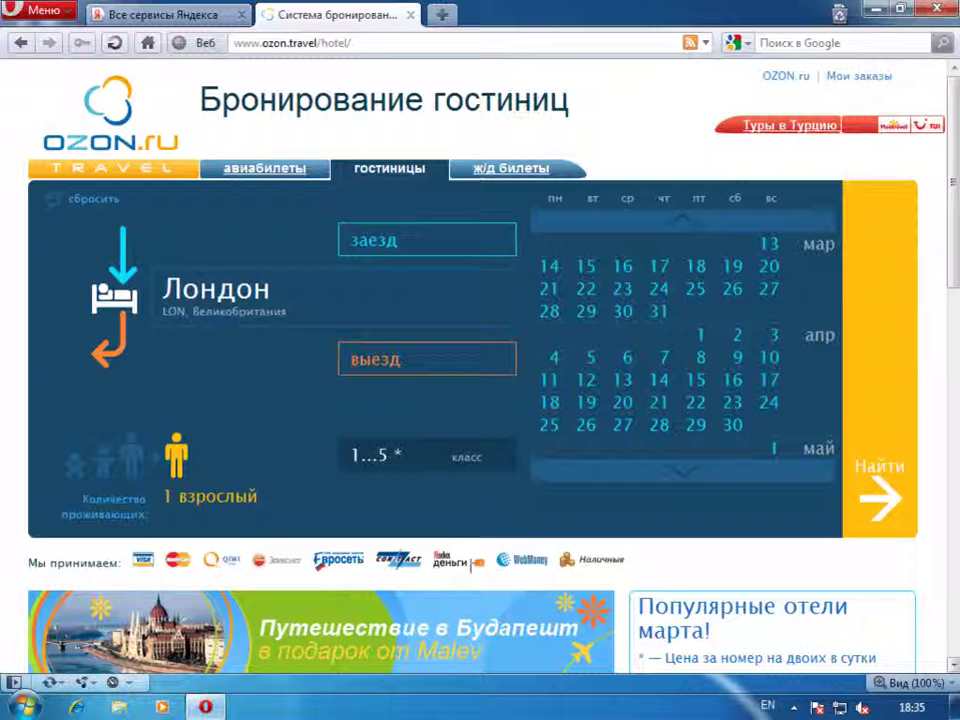
- Set check-in 15 March and check-out 18 March, keep 1…5 stars, and search
click(400, 250)
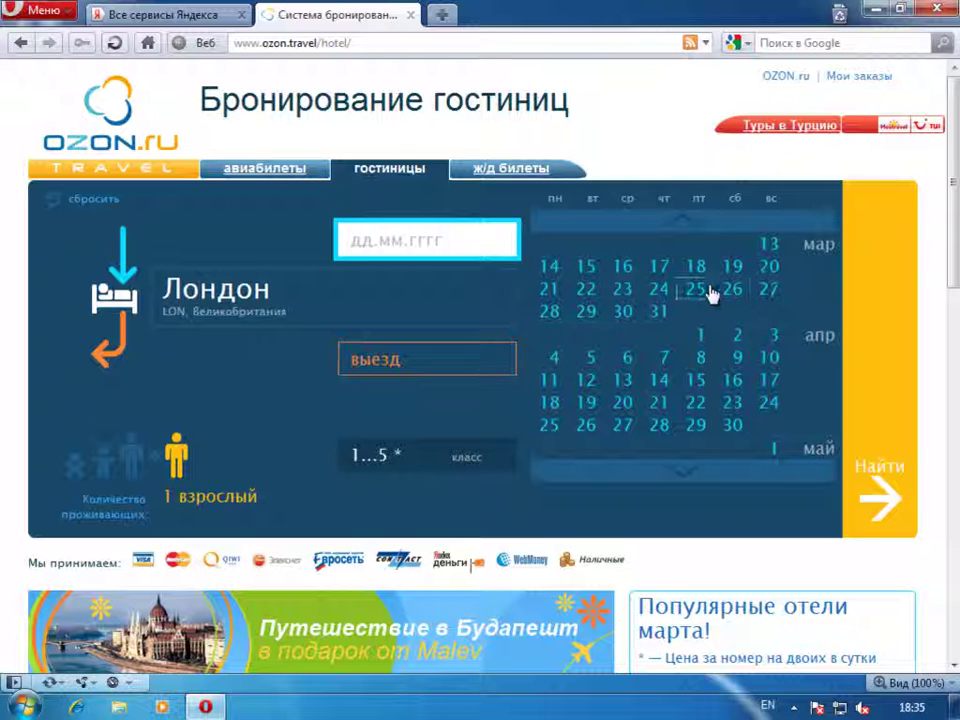
click(596, 282)
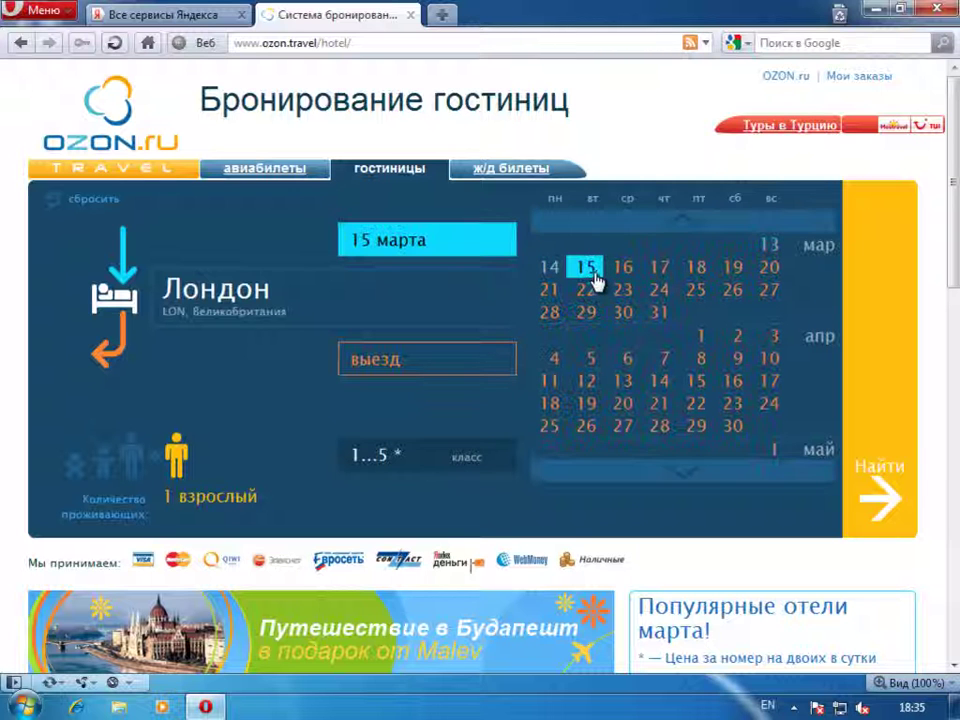
click(401, 361)
click(701, 274)
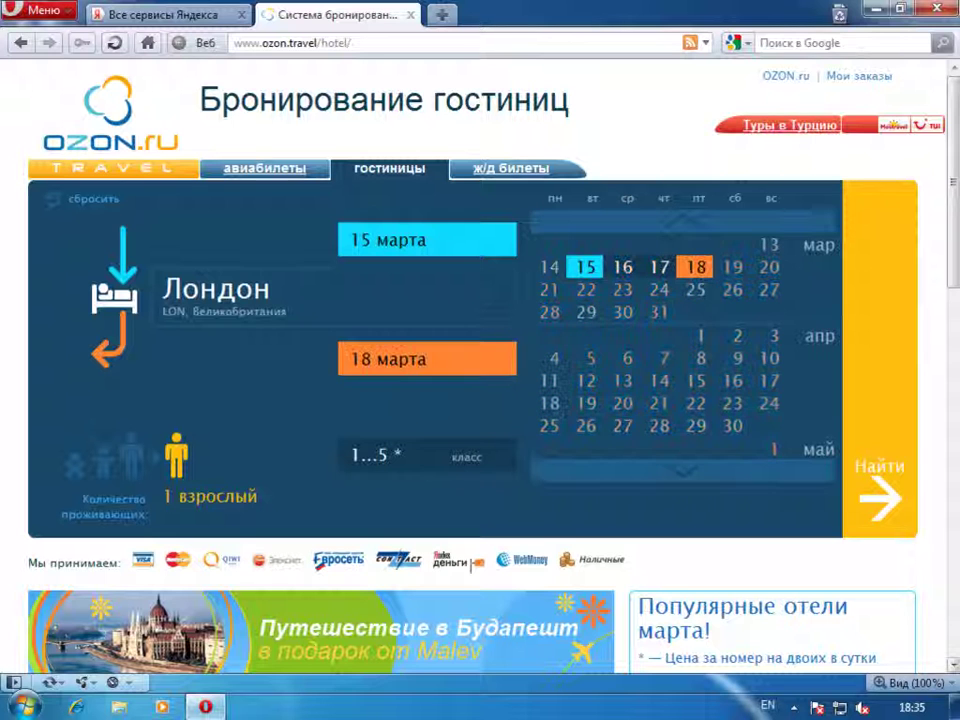
click(468, 462)
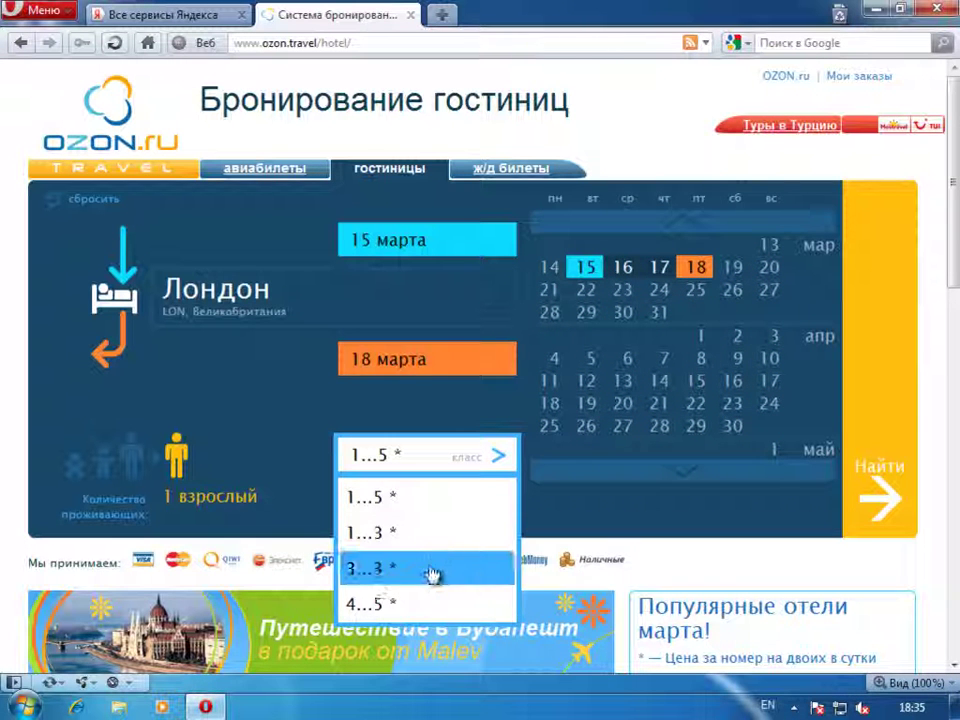
click(500, 462)
click(877, 495)
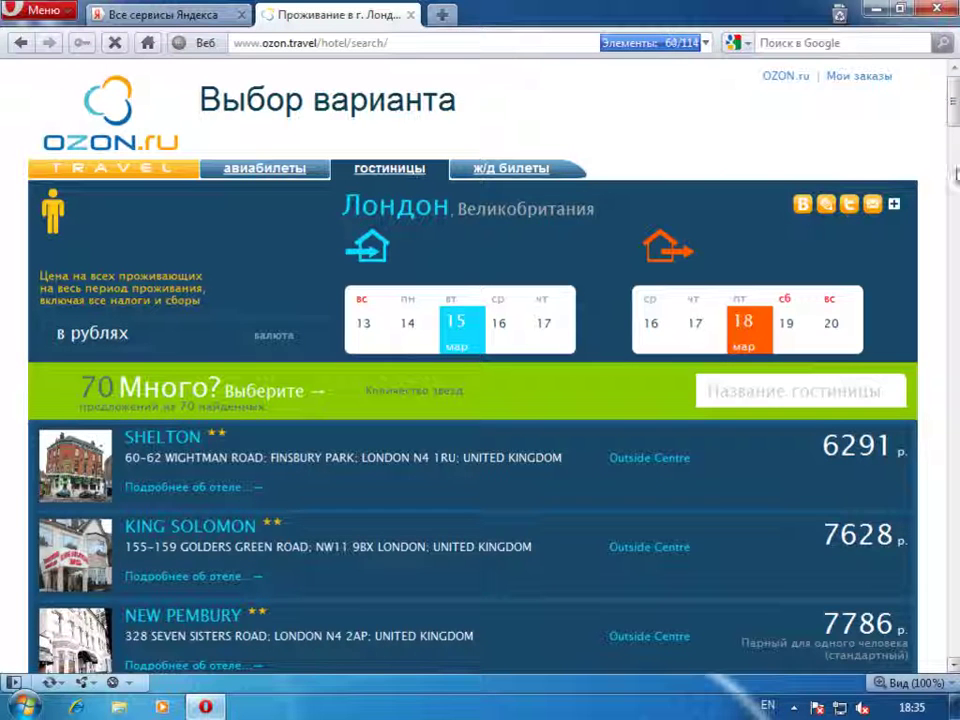
- Scroll the London hotel results down to the three-star Beverley City
mouse_move(954, 88)
mouse_down()
mouse_move(946, 647)
mouse_move(921, 57)
mouse_move(951, 170)
mouse_up()
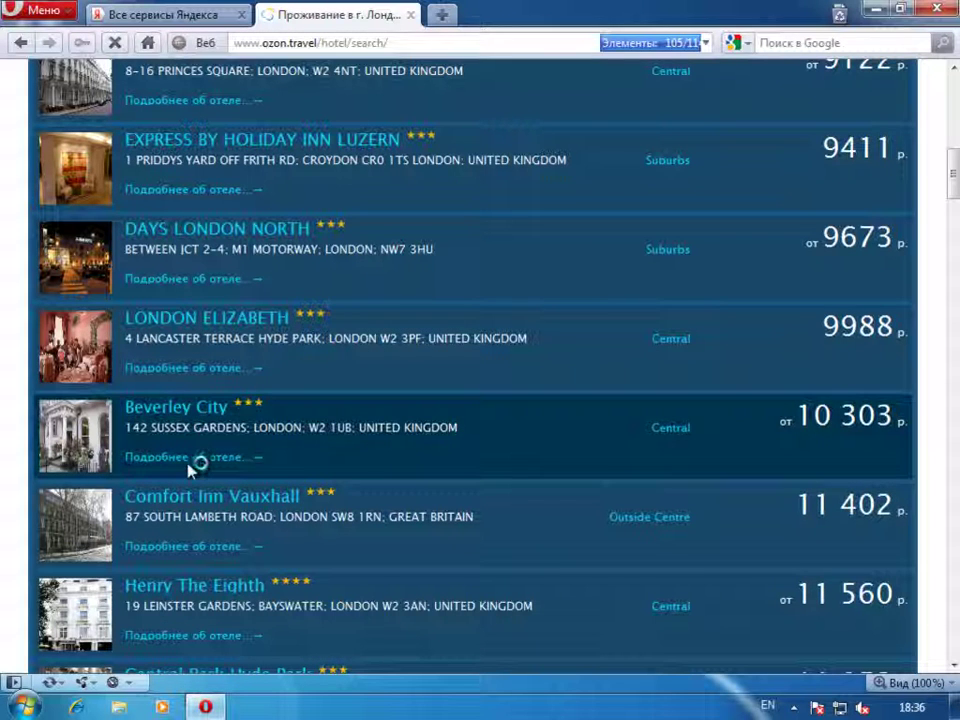
click(184, 404)
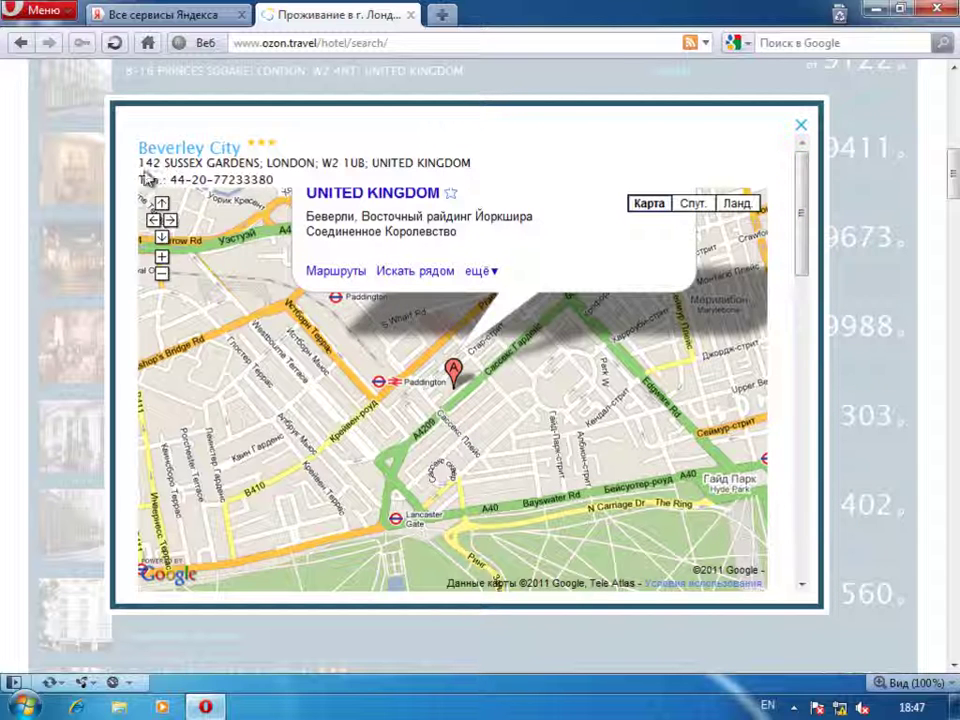
mouse_move(808, 195)
mouse_down()
mouse_move(815, 260)
mouse_move(842, 325)
mouse_up()
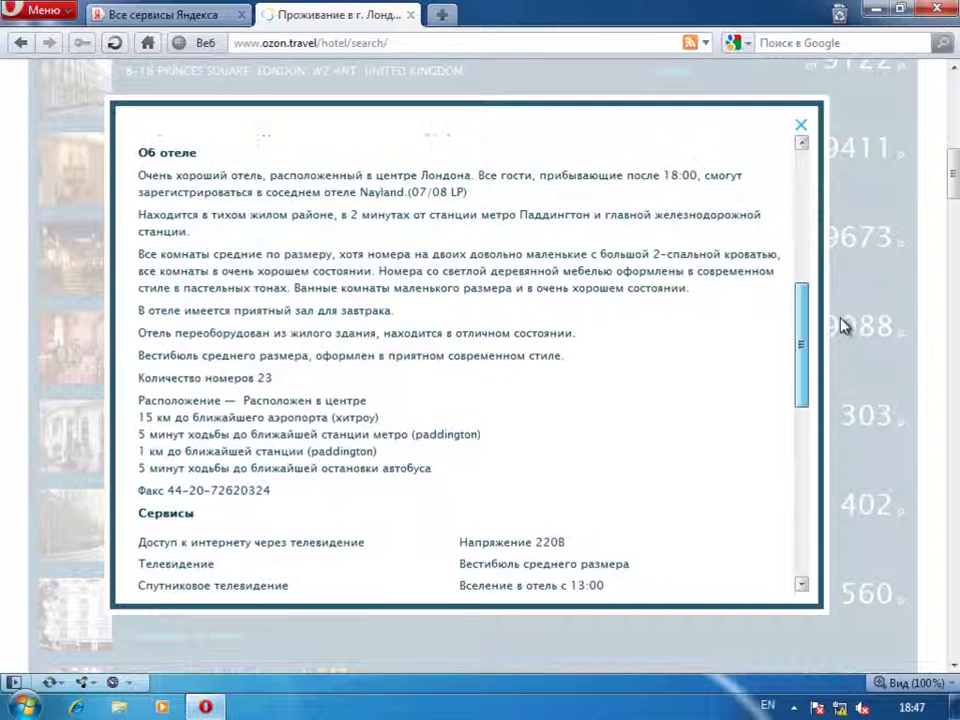
mouse_move(842, 325)
mouse_down()
mouse_move(807, 333)
mouse_move(807, 510)
mouse_up()
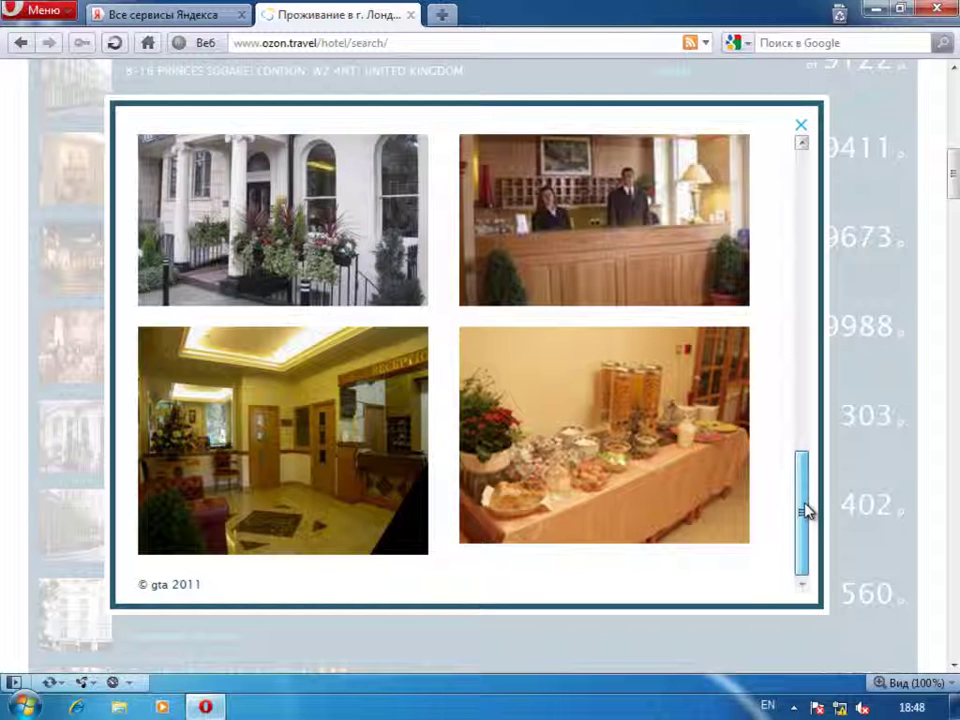
drag(807, 510, 803, 133)
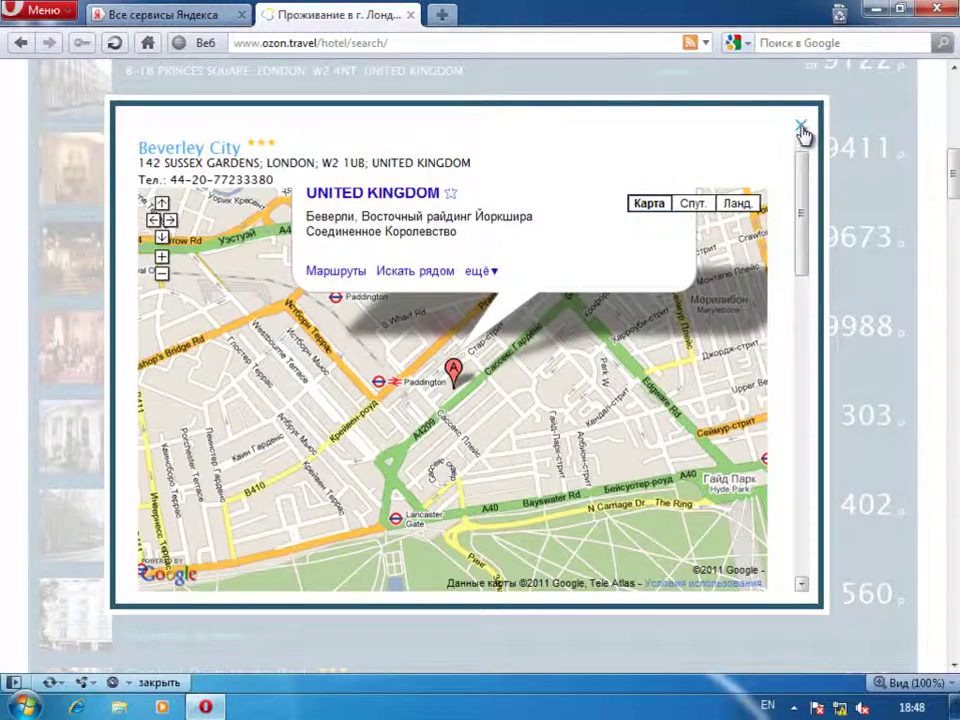
click(800, 127)
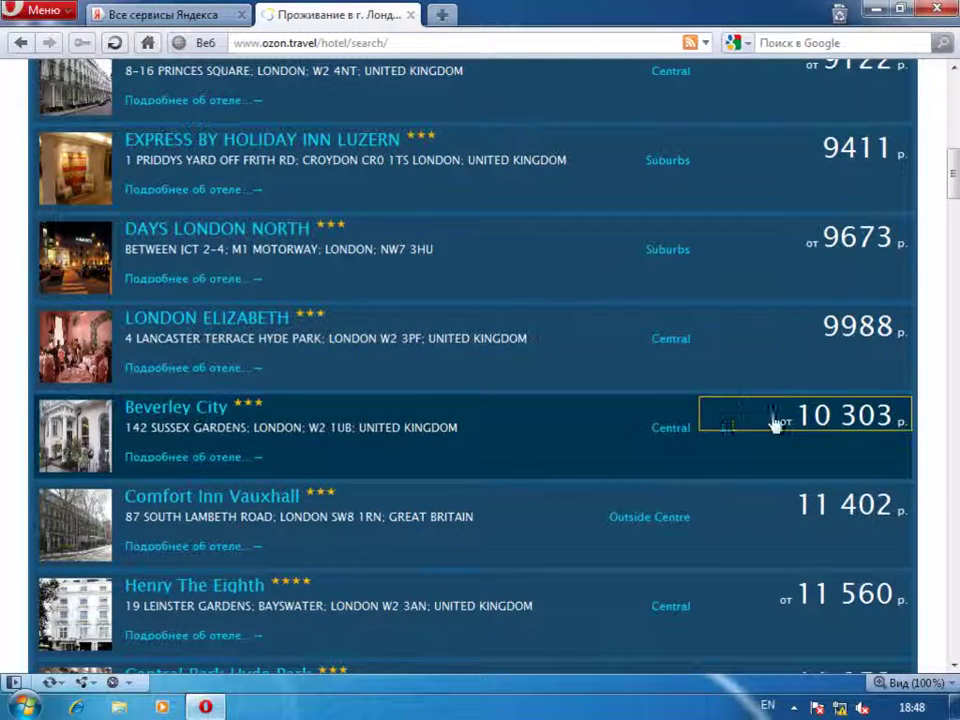
- Expand Beverley City's rooms and book the standard single room at 10 303 rubles
click(813, 420)
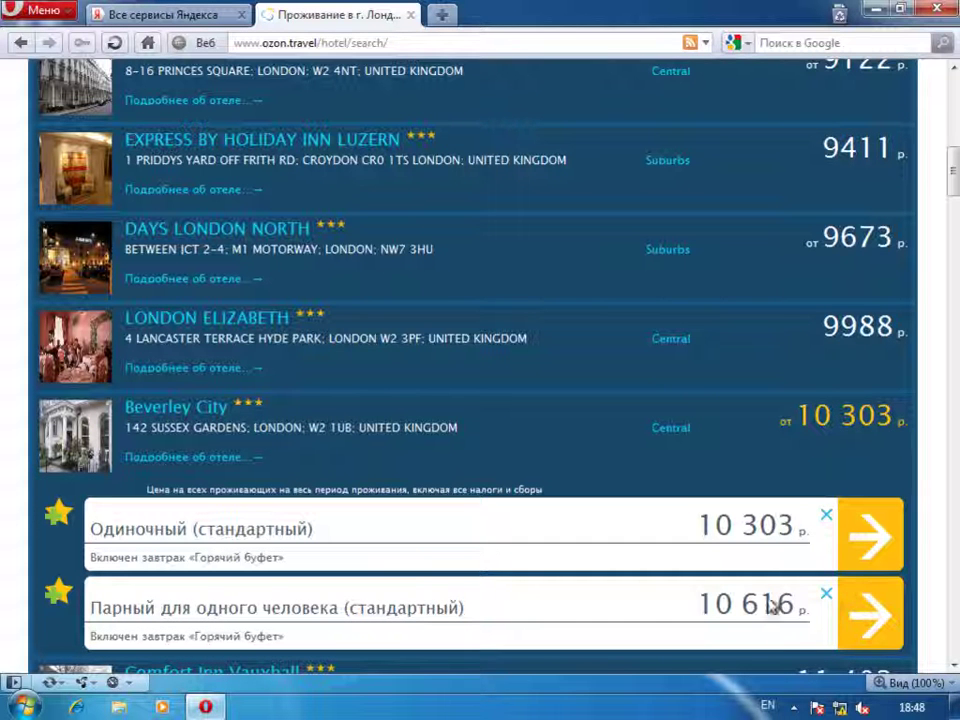
click(887, 532)
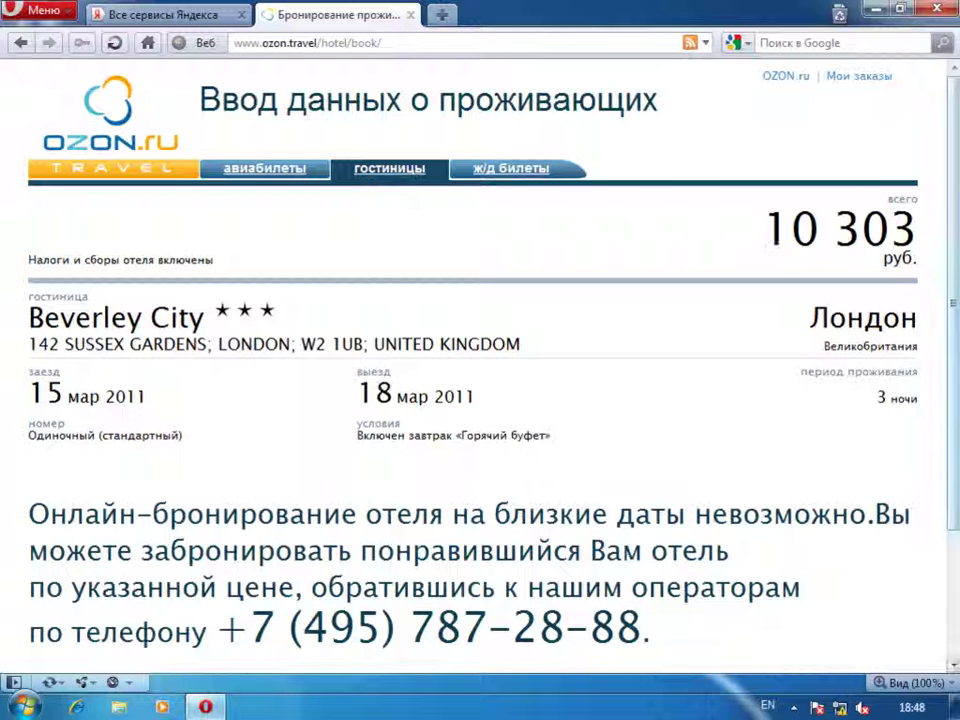
- Look over the Beverley City booking page, then go to the ж/д билеты railway section
drag(955, 215, 955, 338)
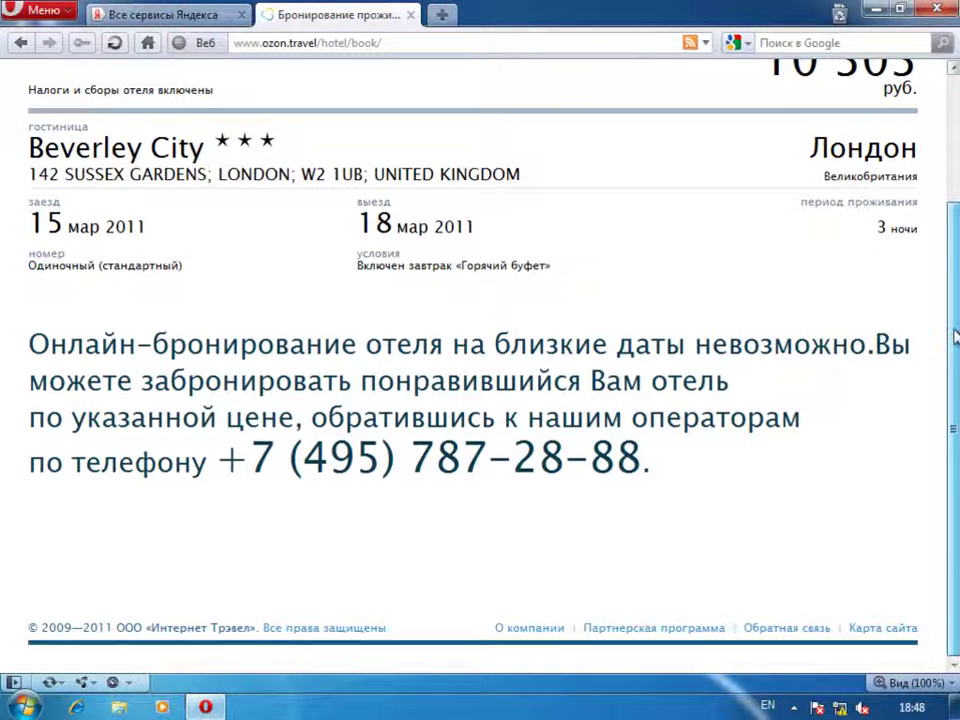
scroll(955, 338, up, 3)
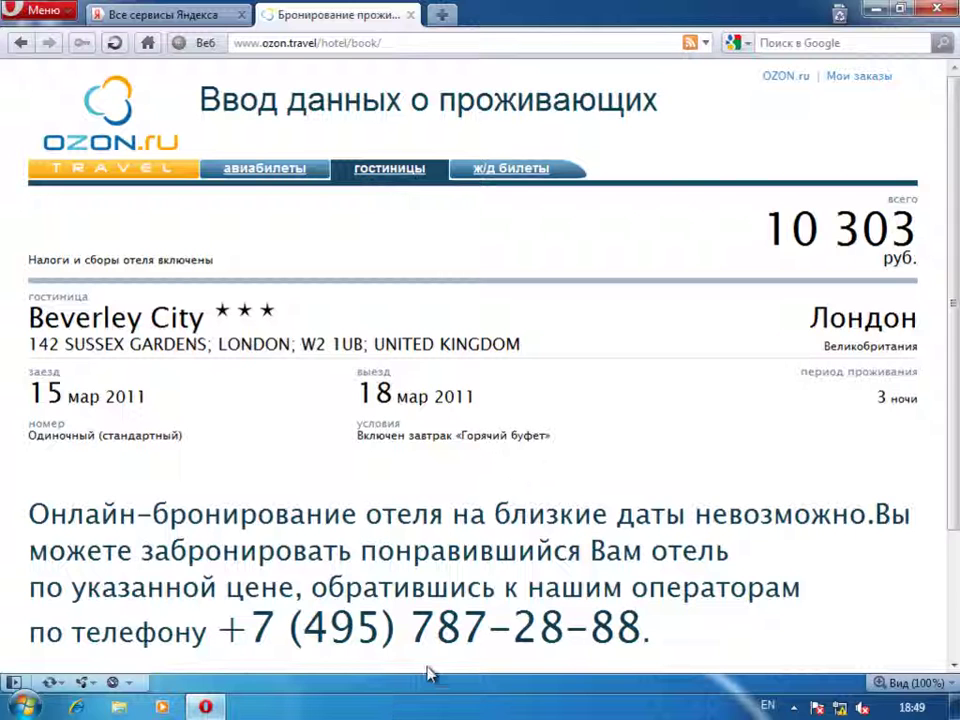
scroll(868, 538, down, 5)
scroll(872, 500, up, 5)
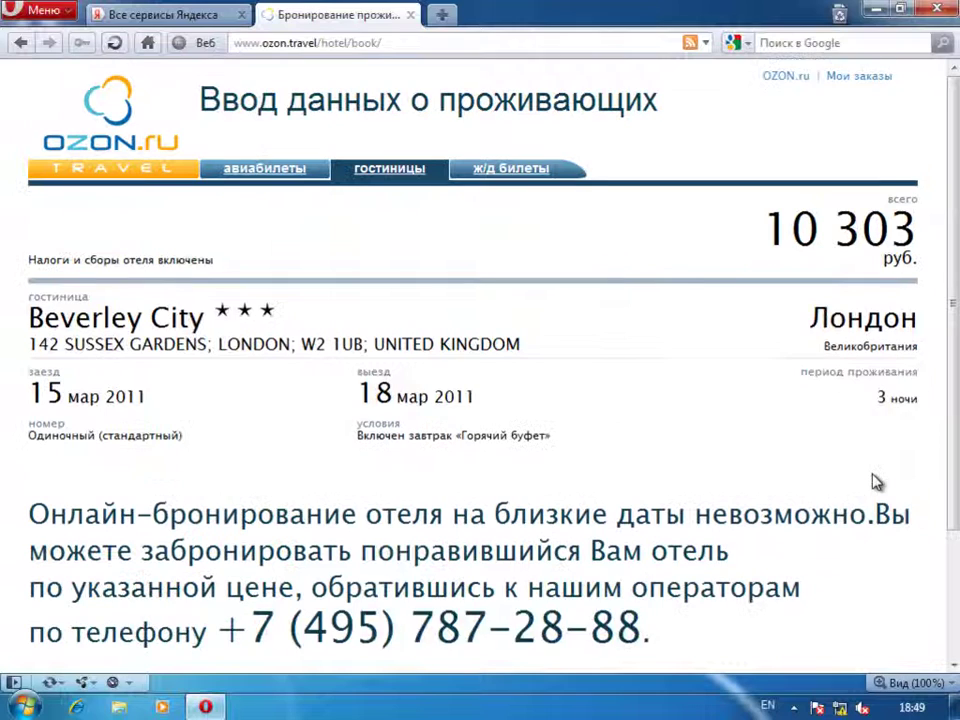
click(509, 171)
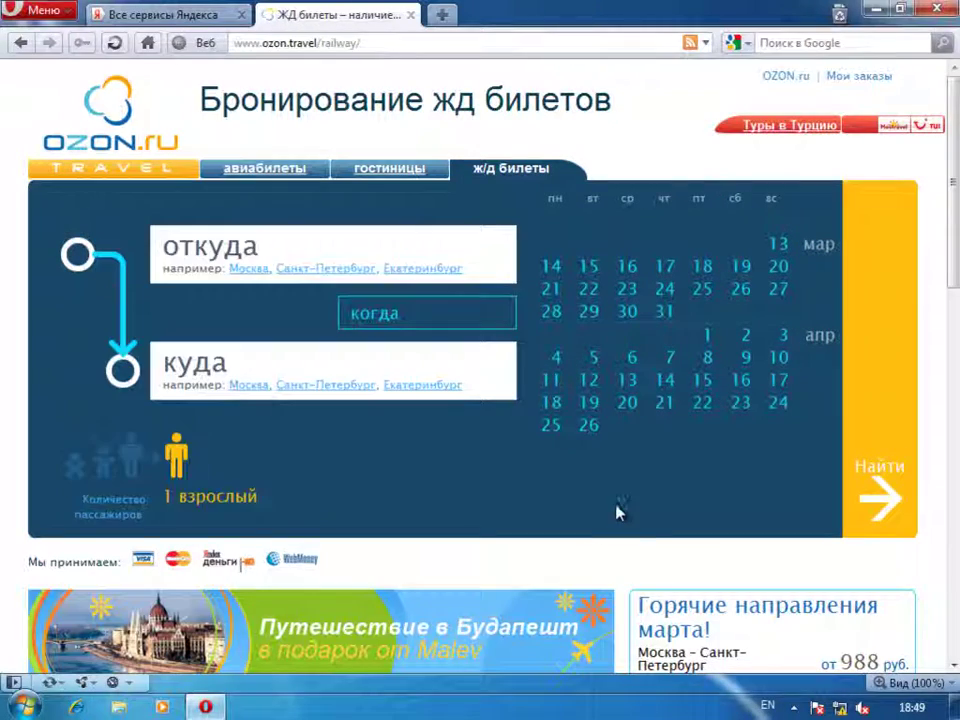
scroll(637, 444, down, 5)
scroll(653, 516, up, 5)
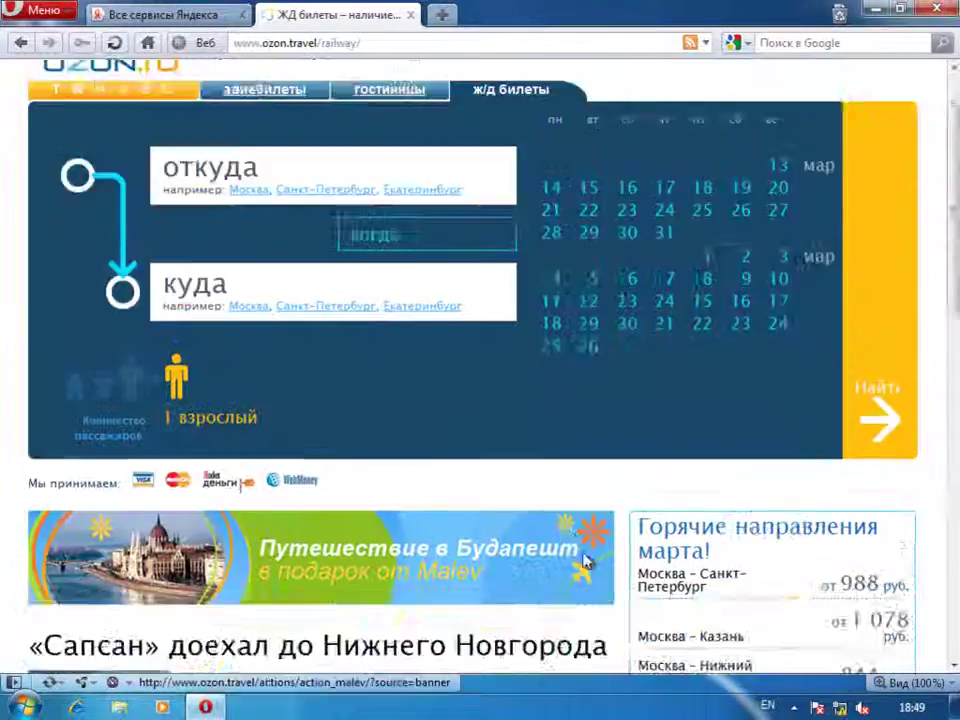